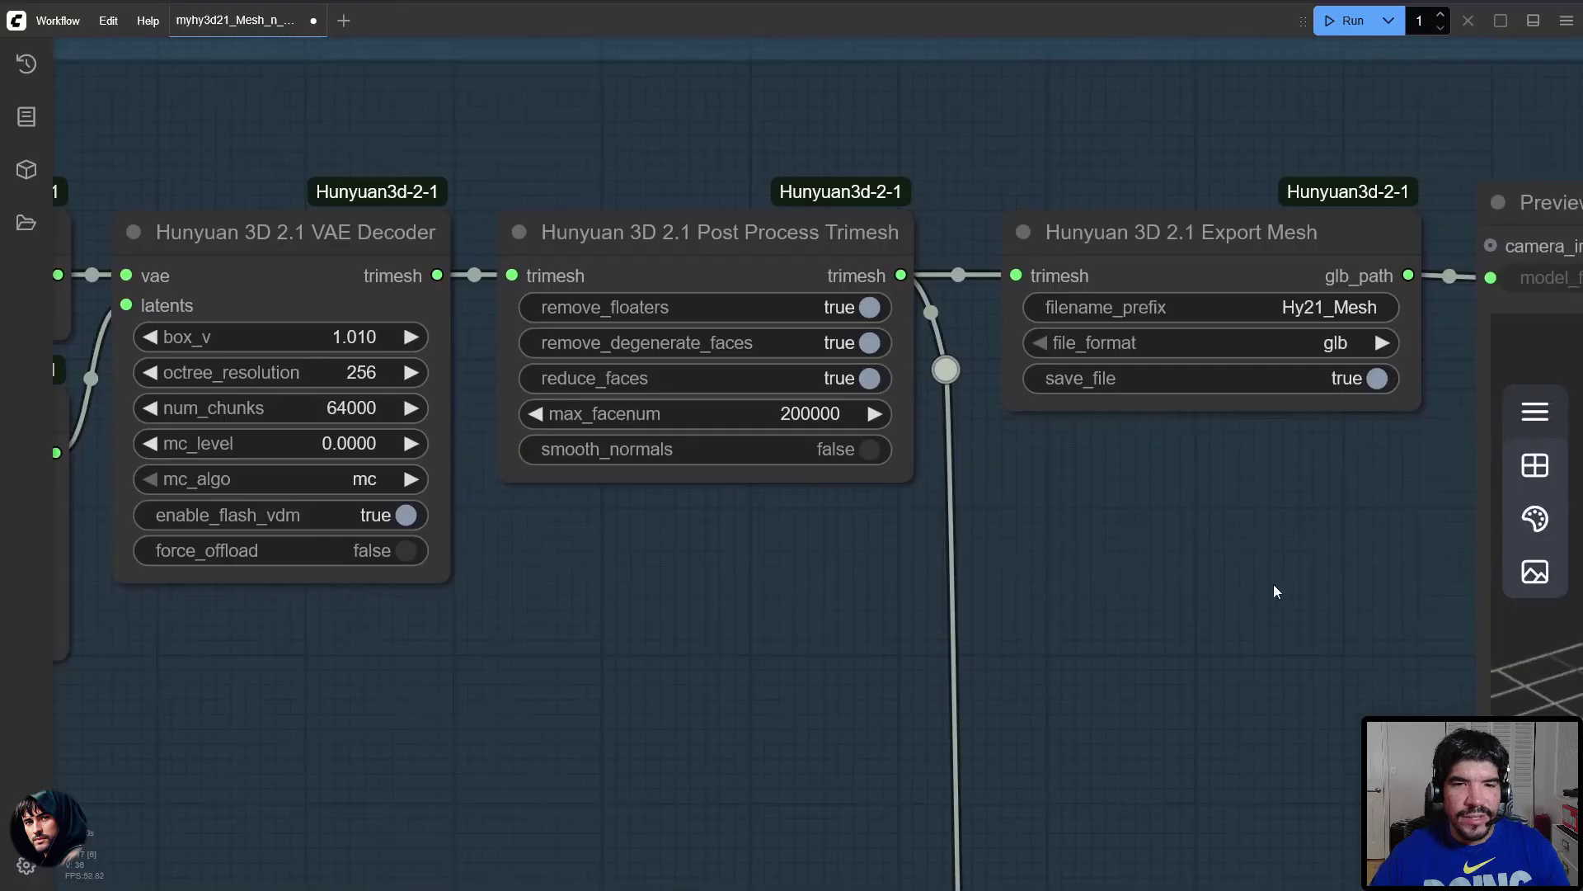
Examine the untextured kart mesh in the Preview 3D node after Hunyuan 3D 2.1 Export Mesh.
{"action": "left_click_drag", "start_coordinate": [1342, 576], "coordinate": [343, 267]}
{"action": "left_click_drag", "start_coordinate": [908, 435], "coordinate": [1182, 447]}
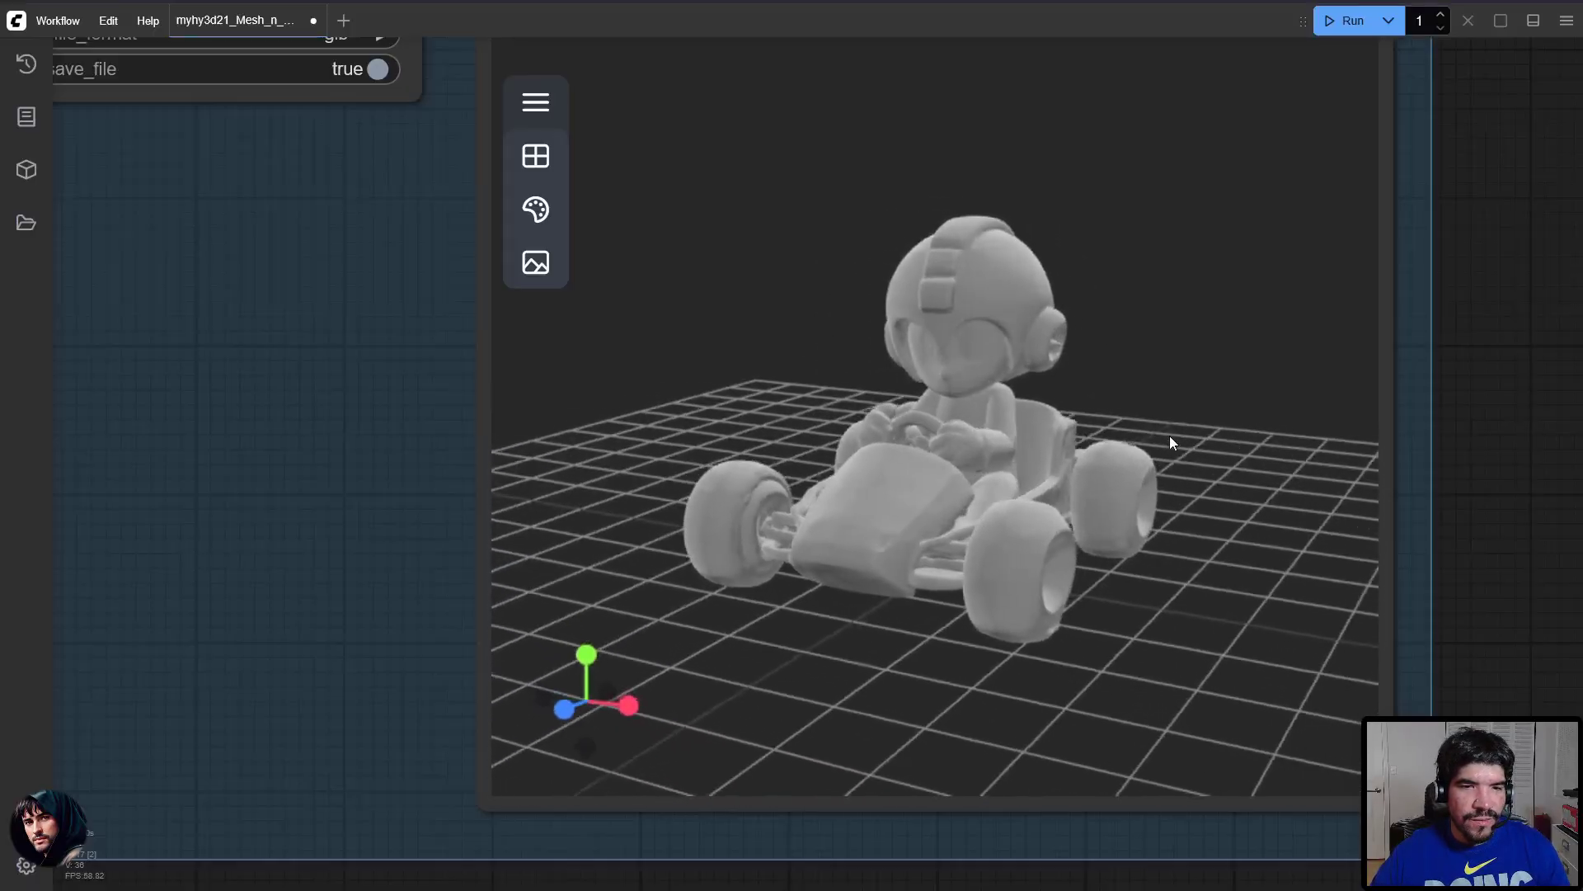
{"action": "scroll", "coordinate": [414, 553], "scroll_direction": "down", "scroll_amount": 4}
{"action": "scroll", "coordinate": [414, 554], "scroll_direction": "down", "scroll_amount": 3}
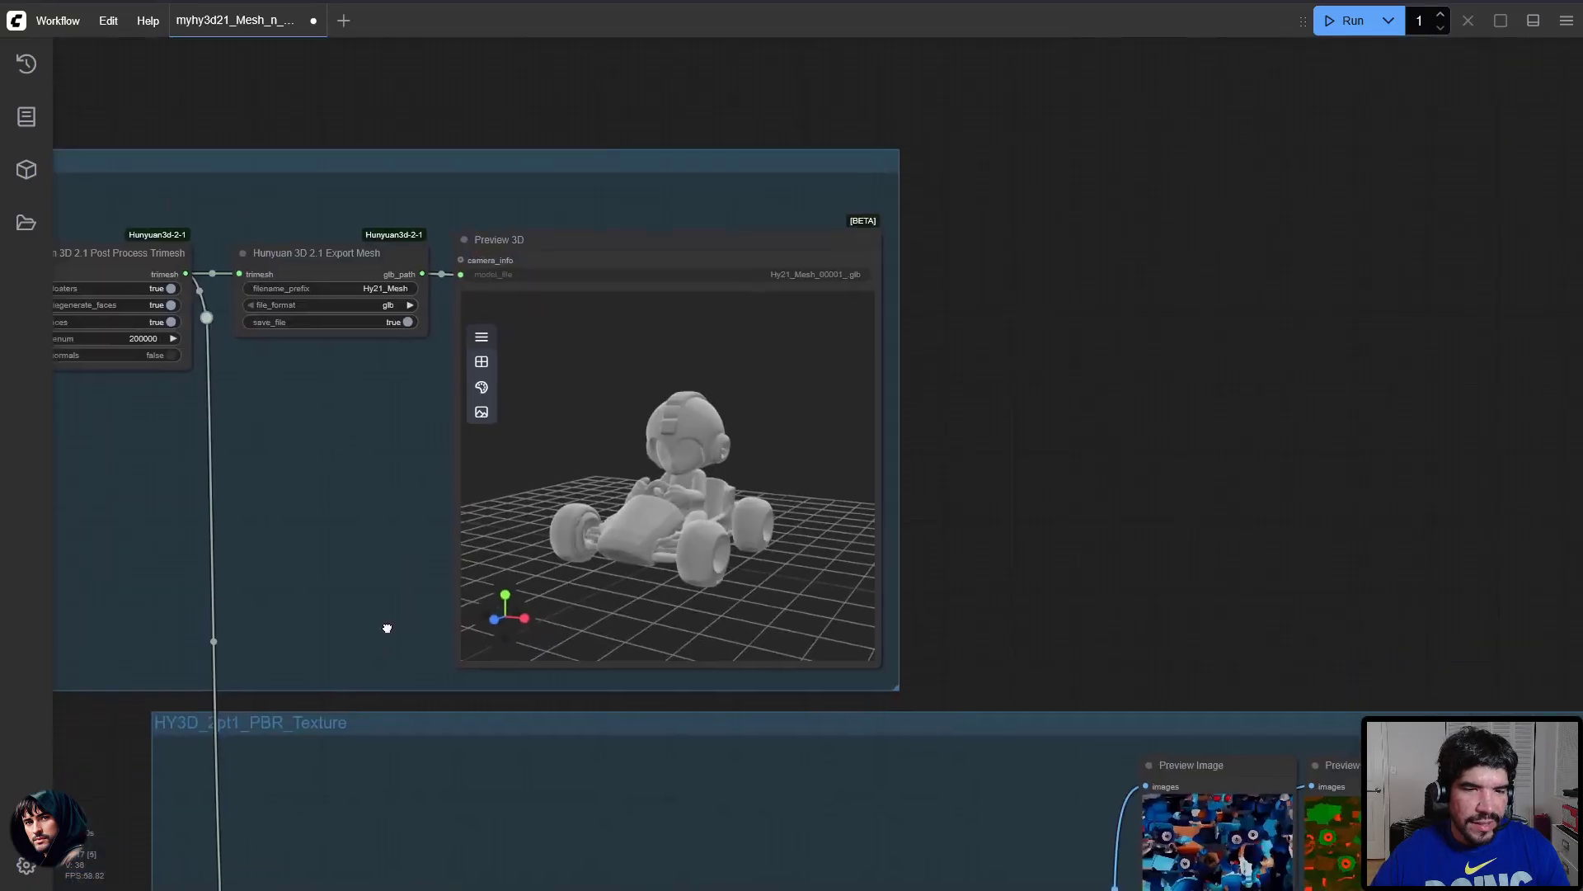
Examine the UV wrap, camera config, multiview generator and bake nodes in the HY3D_2pt1_PBR_Texture group.
{"action": "left_click_drag", "start_coordinate": [385, 629], "coordinate": [582, 206]}
{"action": "scroll", "coordinate": [582, 206], "scroll_direction": "up", "scroll_amount": 5}
{"action": "scroll", "coordinate": [626, 270], "scroll_direction": "up", "scroll_amount": 2}
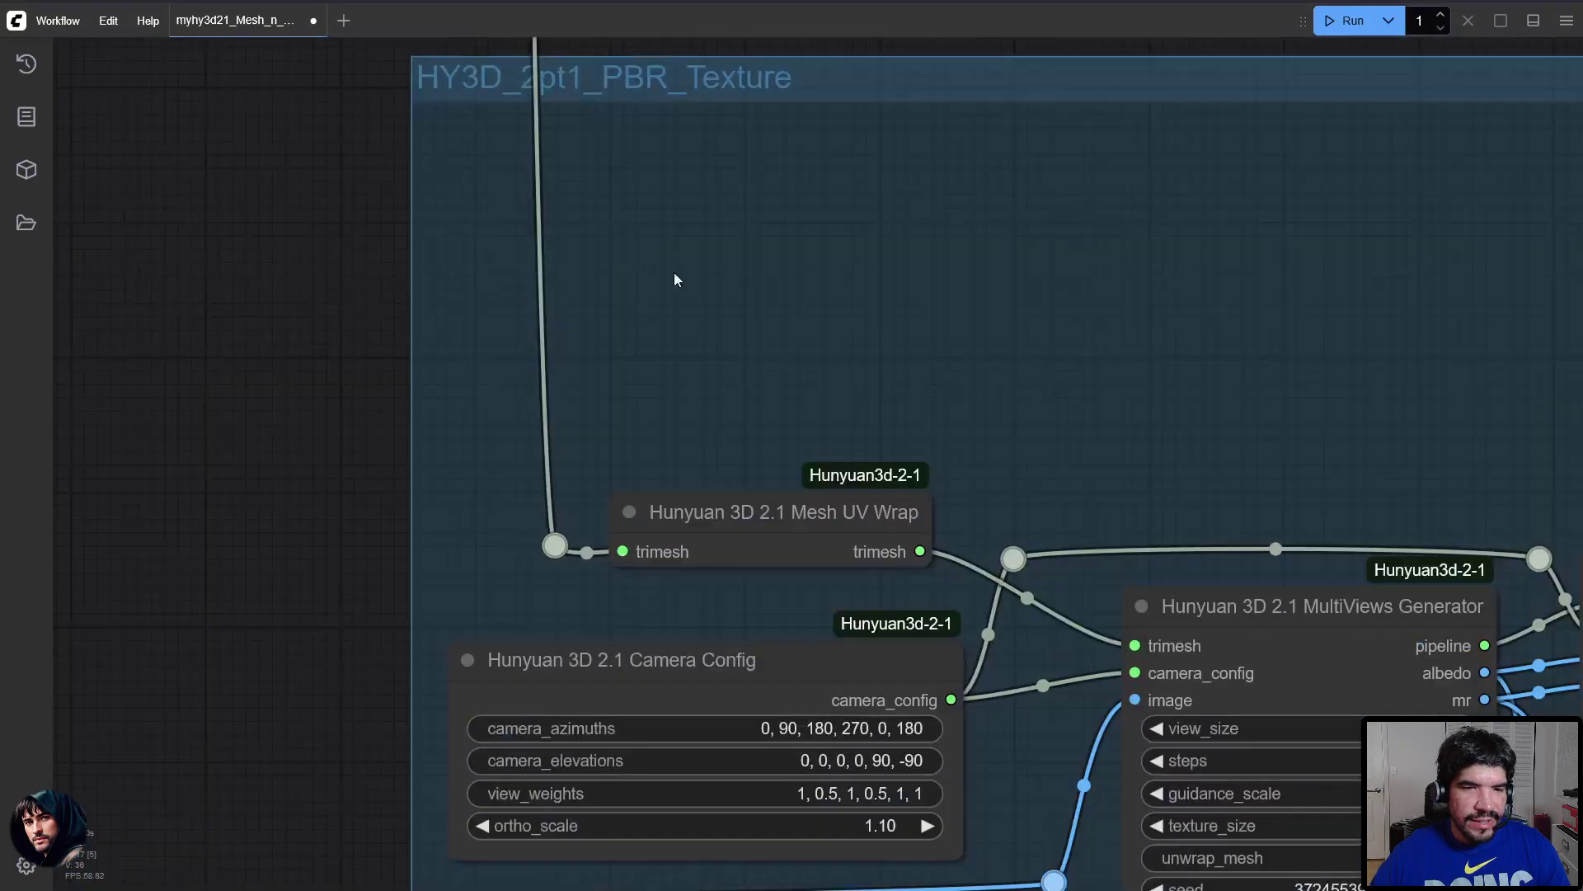
{"action": "left_click_drag", "start_coordinate": [675, 275], "coordinate": [627, 21]}
{"action": "scroll", "coordinate": [698, 180], "scroll_direction": "up", "scroll_amount": 1}
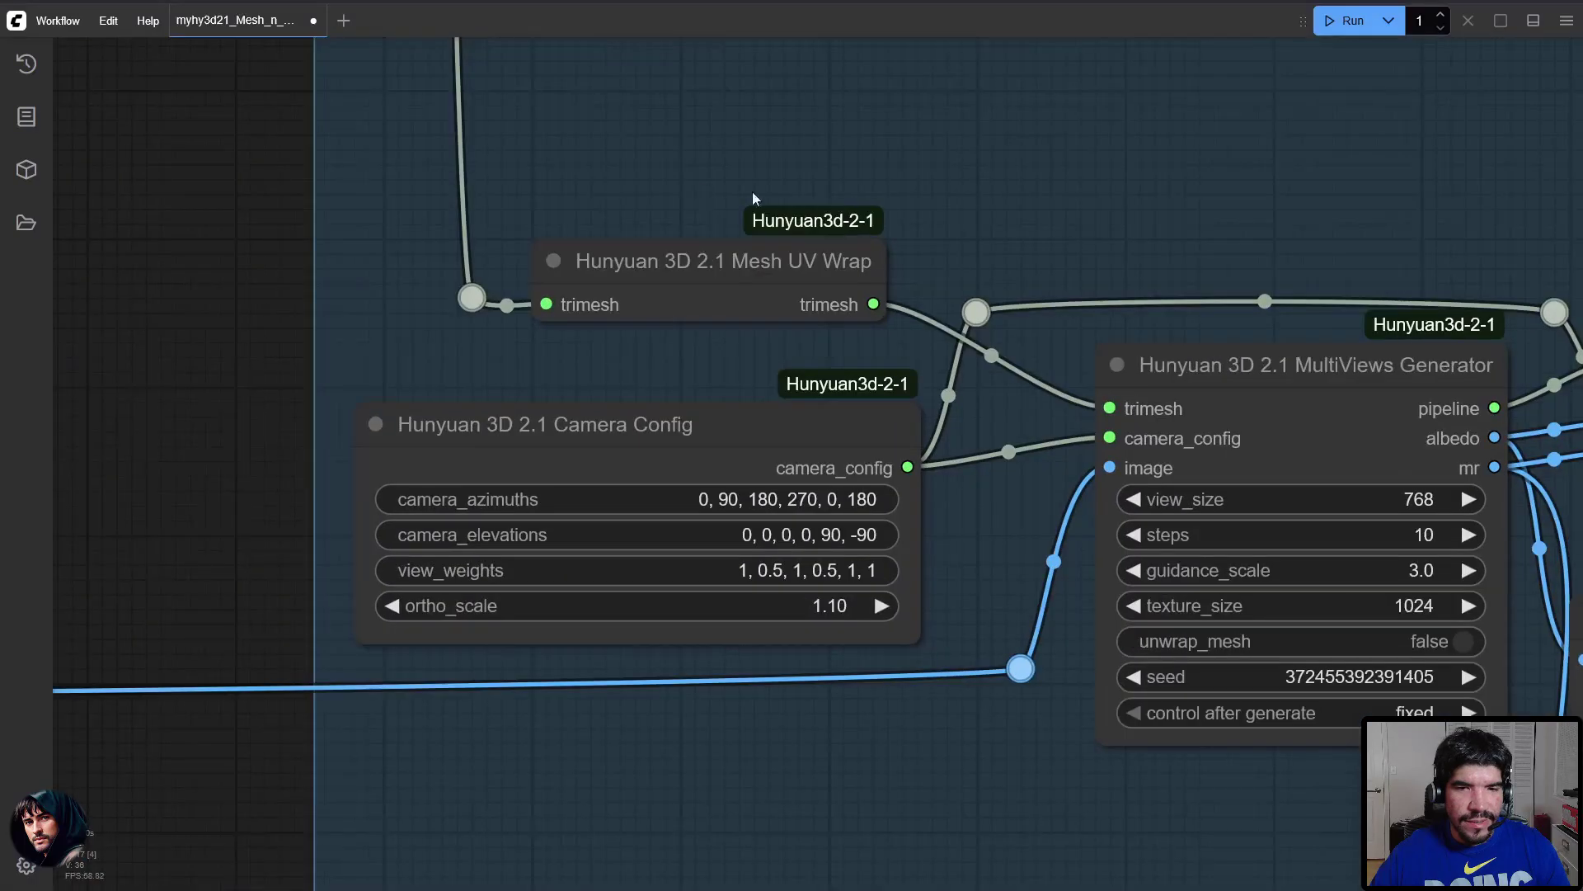
{"action": "left_click_drag", "start_coordinate": [1334, 247], "coordinate": [536, 130]}
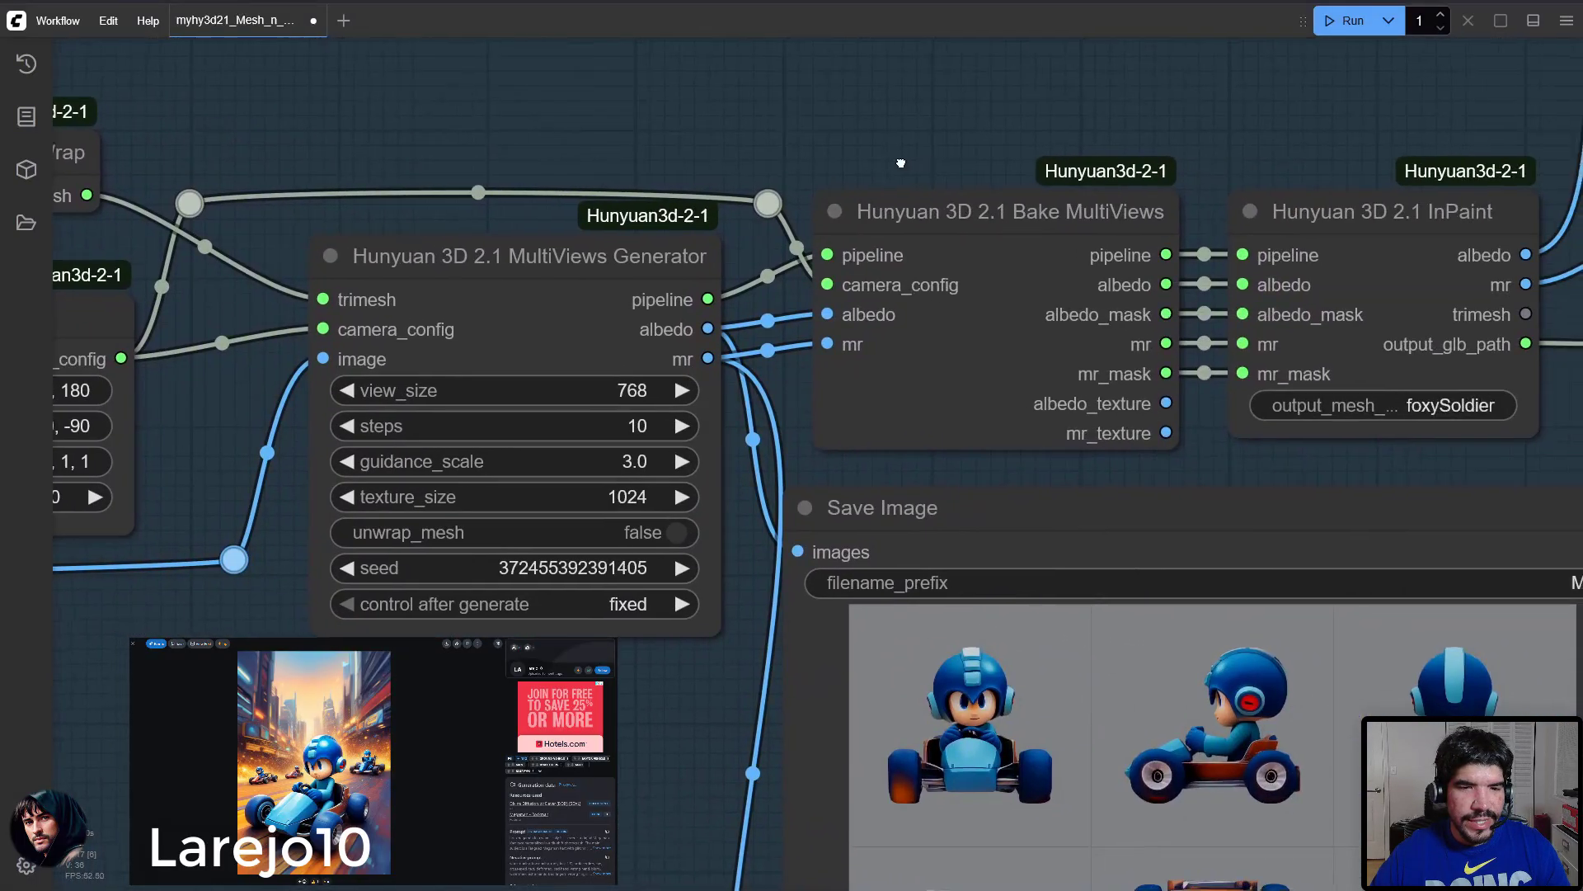
{"action": "left_click_drag", "start_coordinate": [901, 159], "coordinate": [778, 165]}
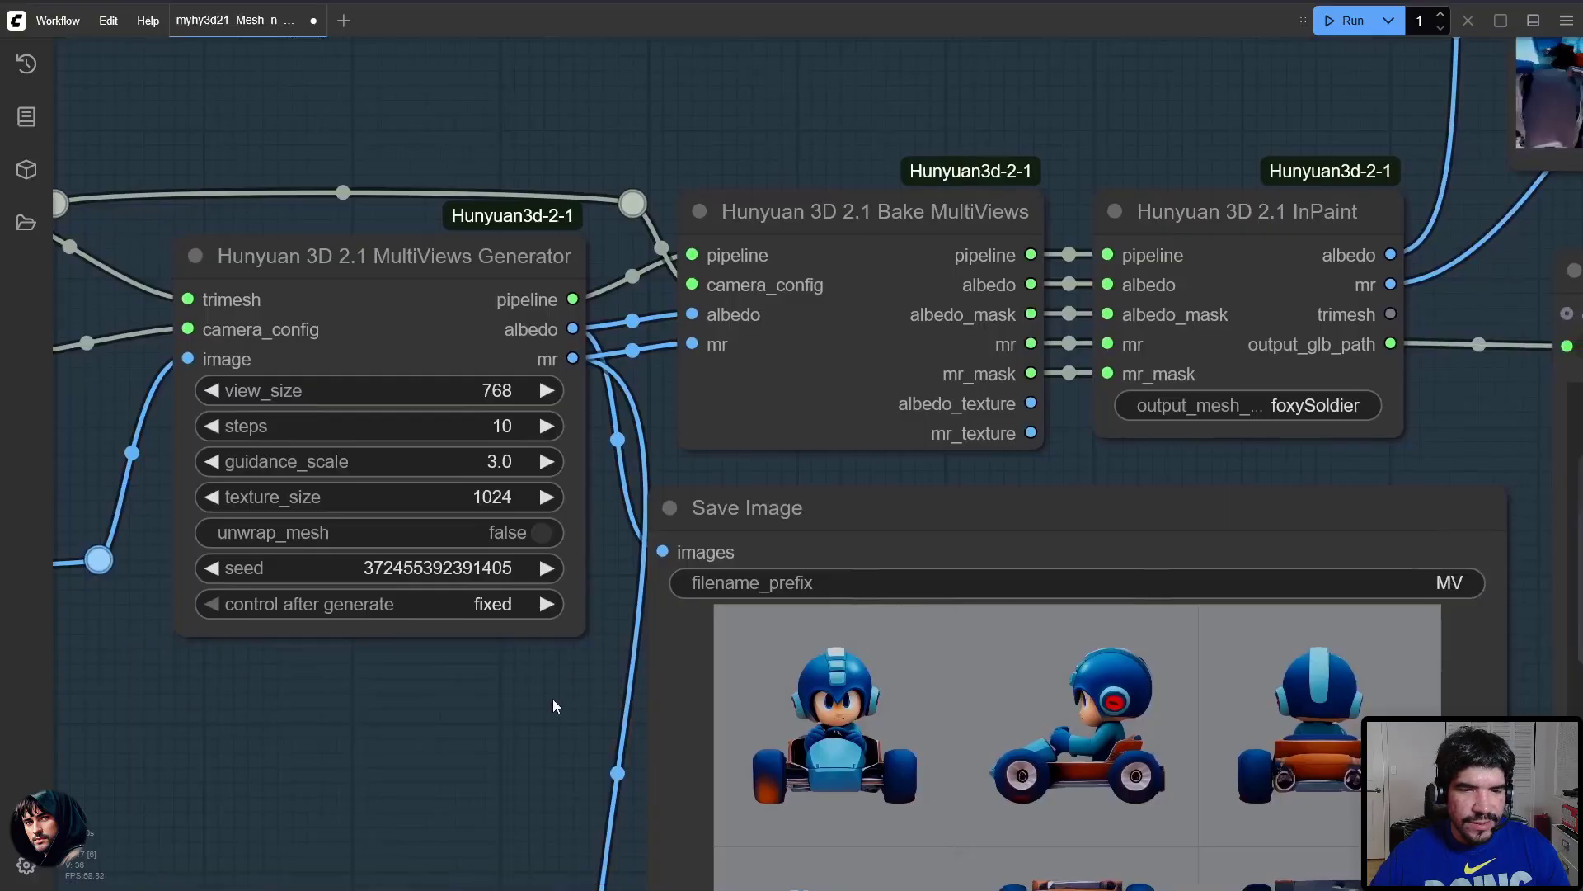
Compare the generated albedo multiviews in Save Image with the metallic-roughness multiviews in the Preview Image node.
{"action": "scroll", "coordinate": [742, 578], "scroll_direction": "down", "scroll_amount": 5}
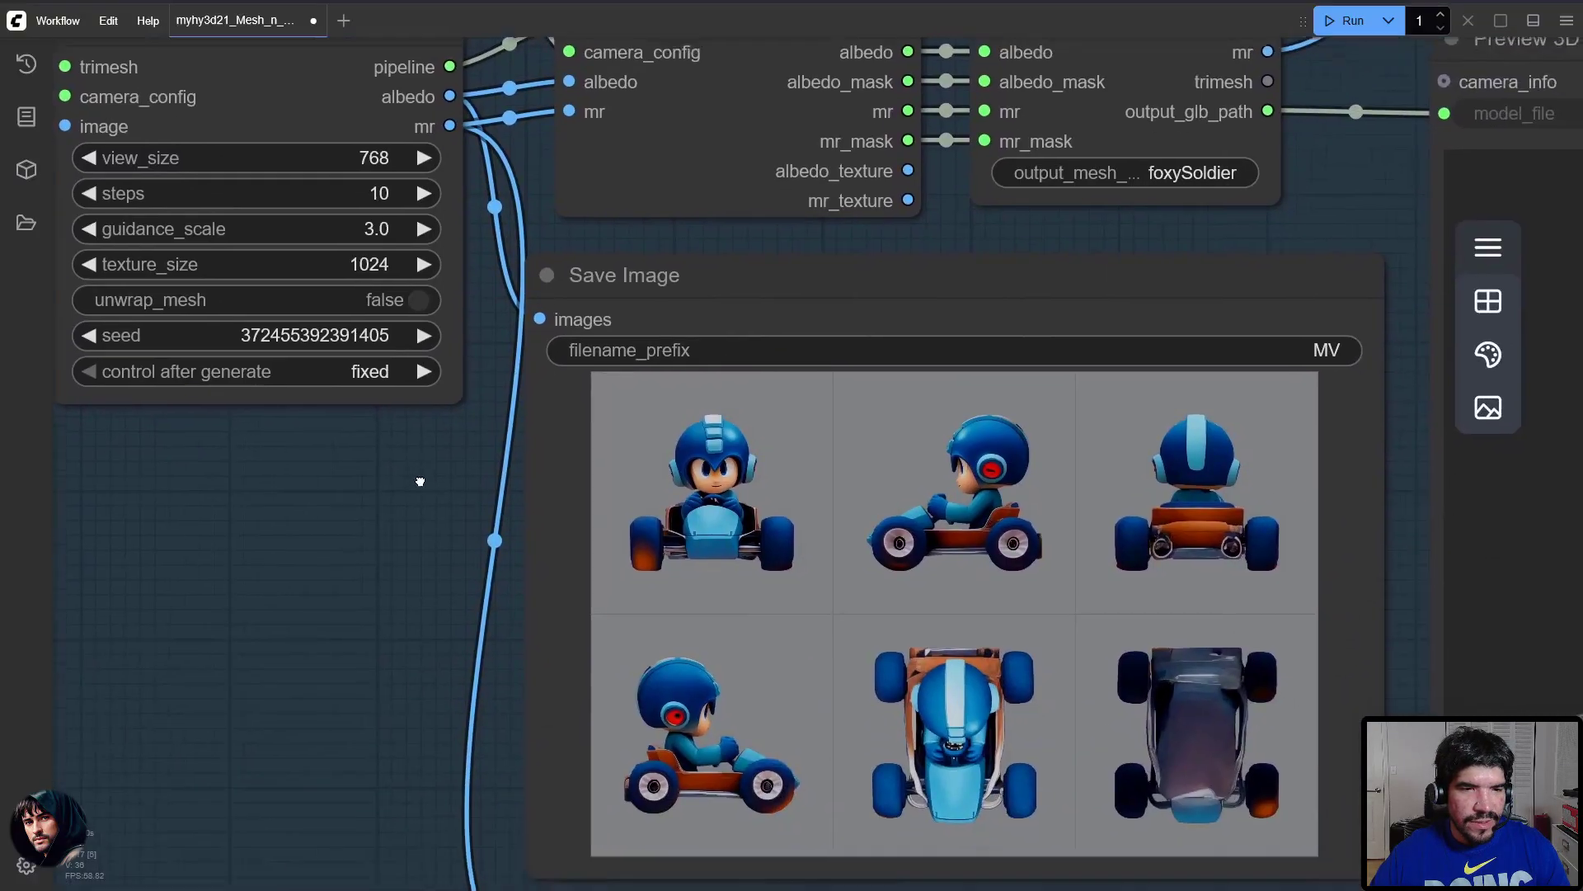
{"action": "scroll", "coordinate": [958, 482], "scroll_direction": "up", "scroll_amount": 5}
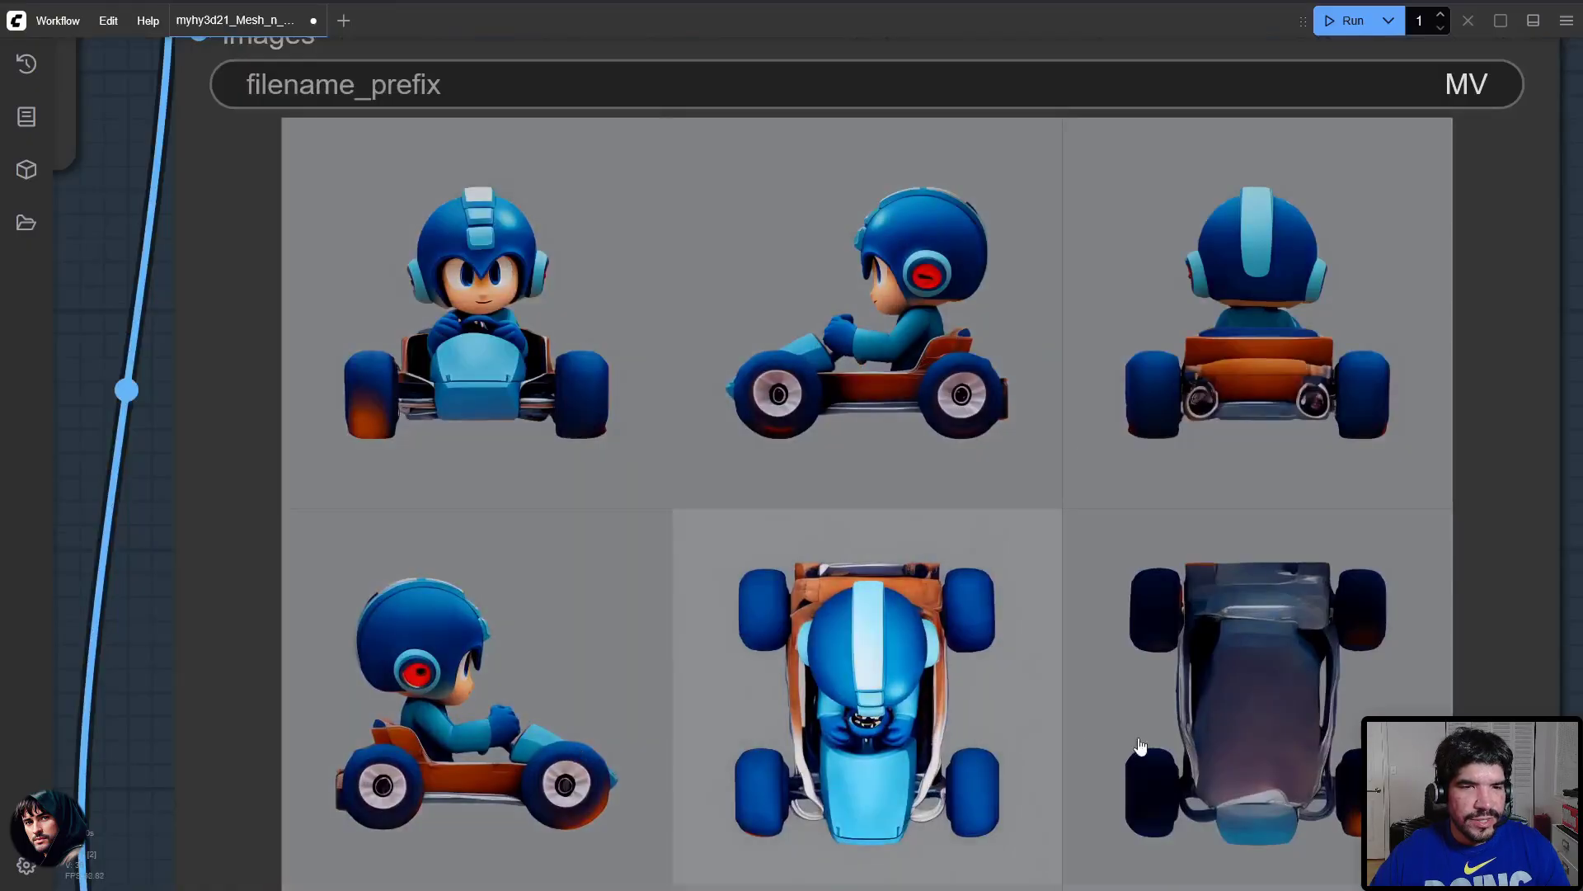
{"action": "scroll", "coordinate": [1449, 502], "scroll_direction": "down", "scroll_amount": 10}
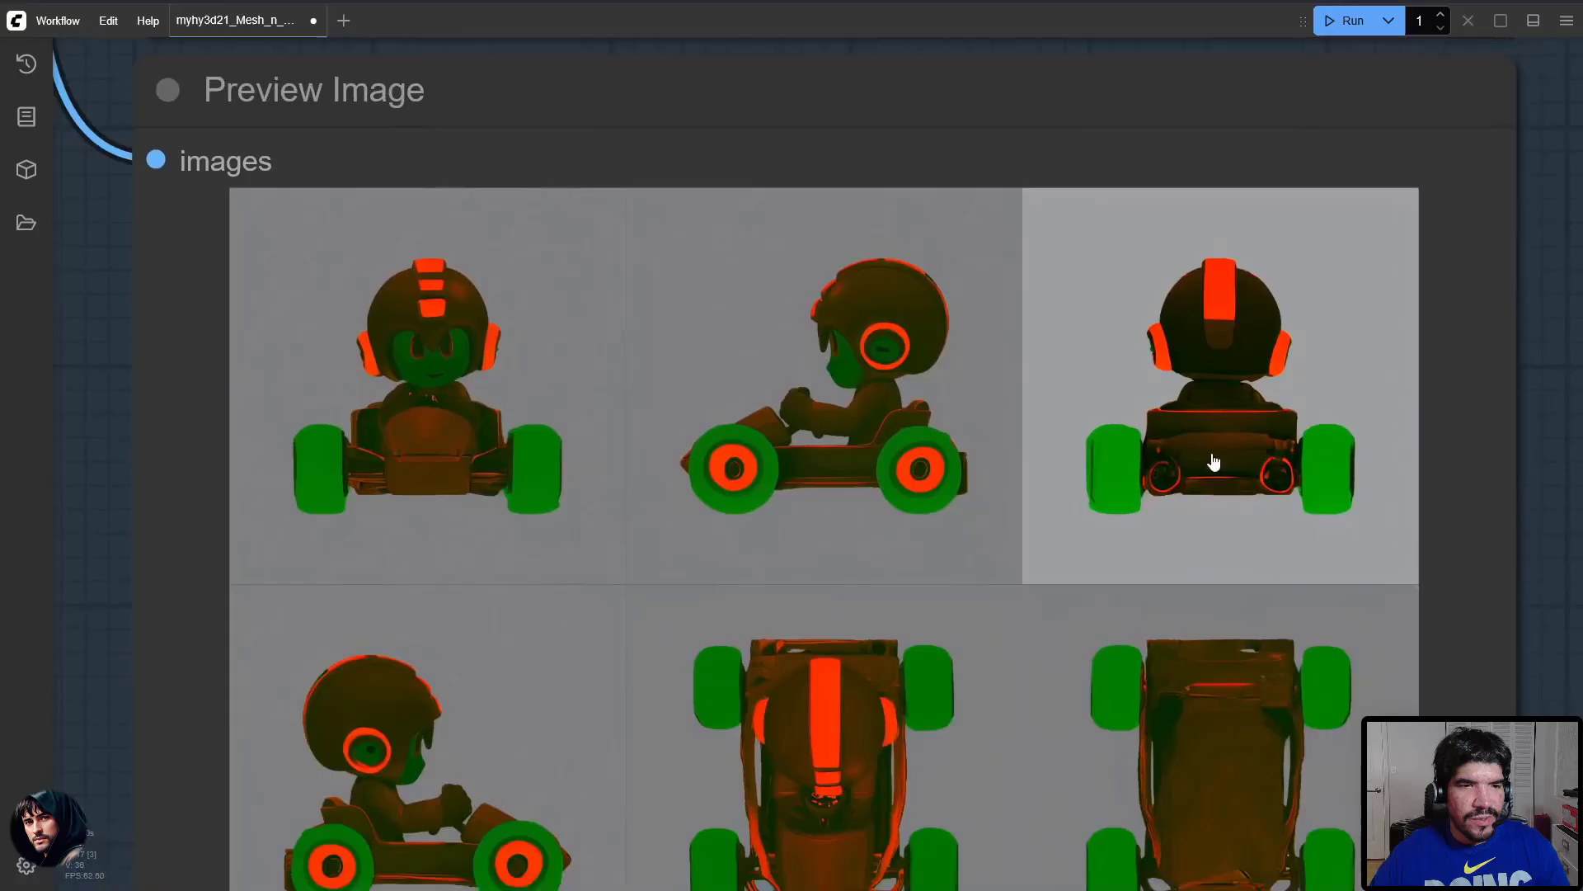
{"action": "left_click_drag", "start_coordinate": [1214, 462], "coordinate": [1237, 308]}
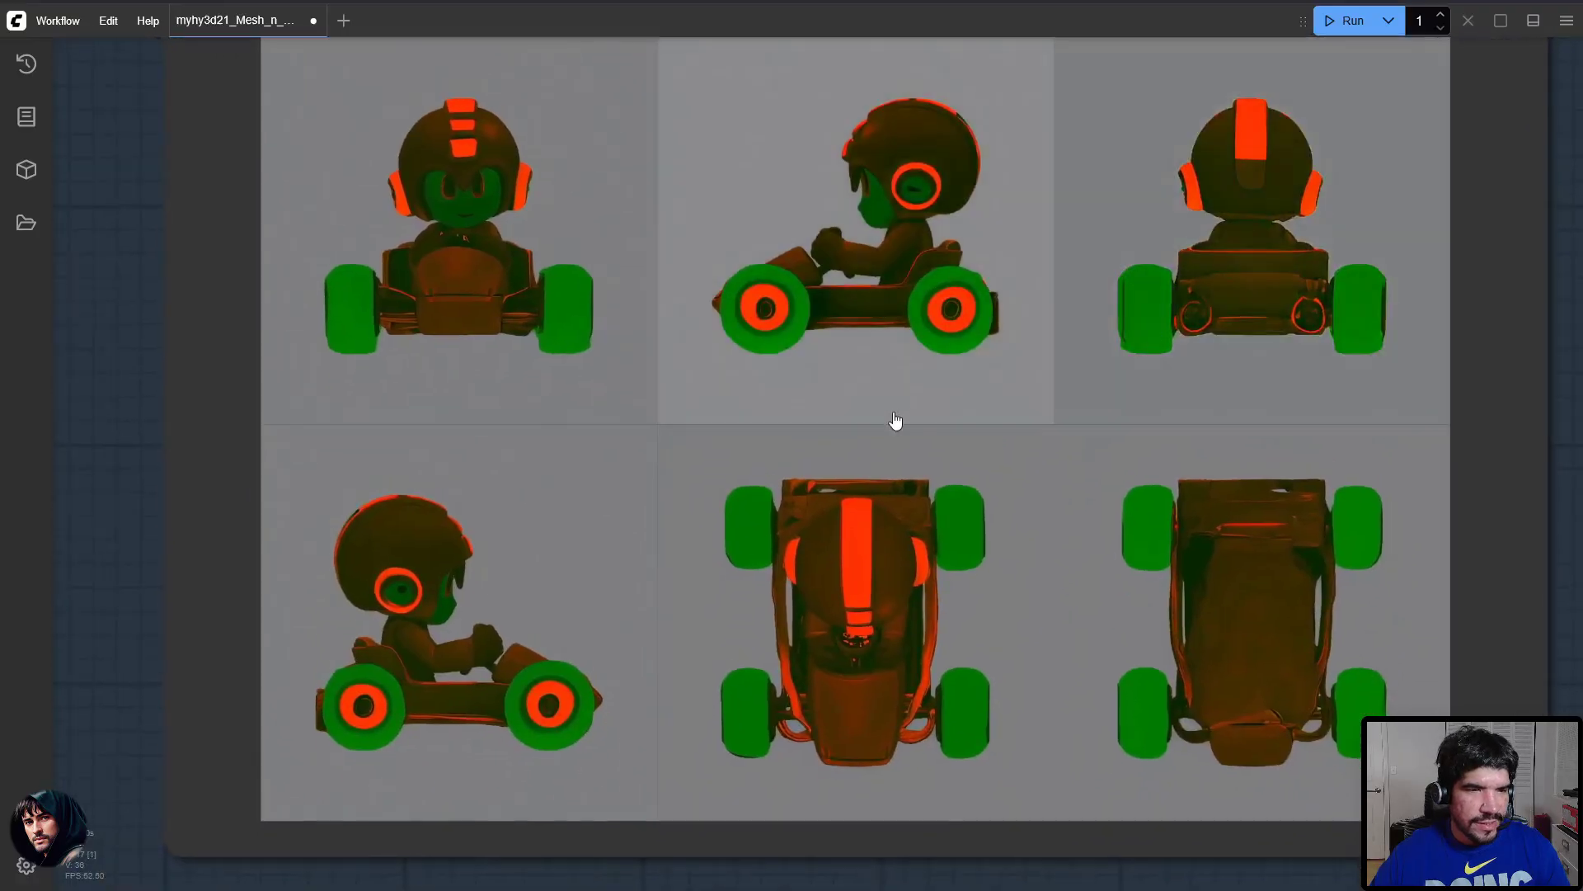
{"action": "scroll", "coordinate": [894, 423], "scroll_direction": "up", "scroll_amount": 1}
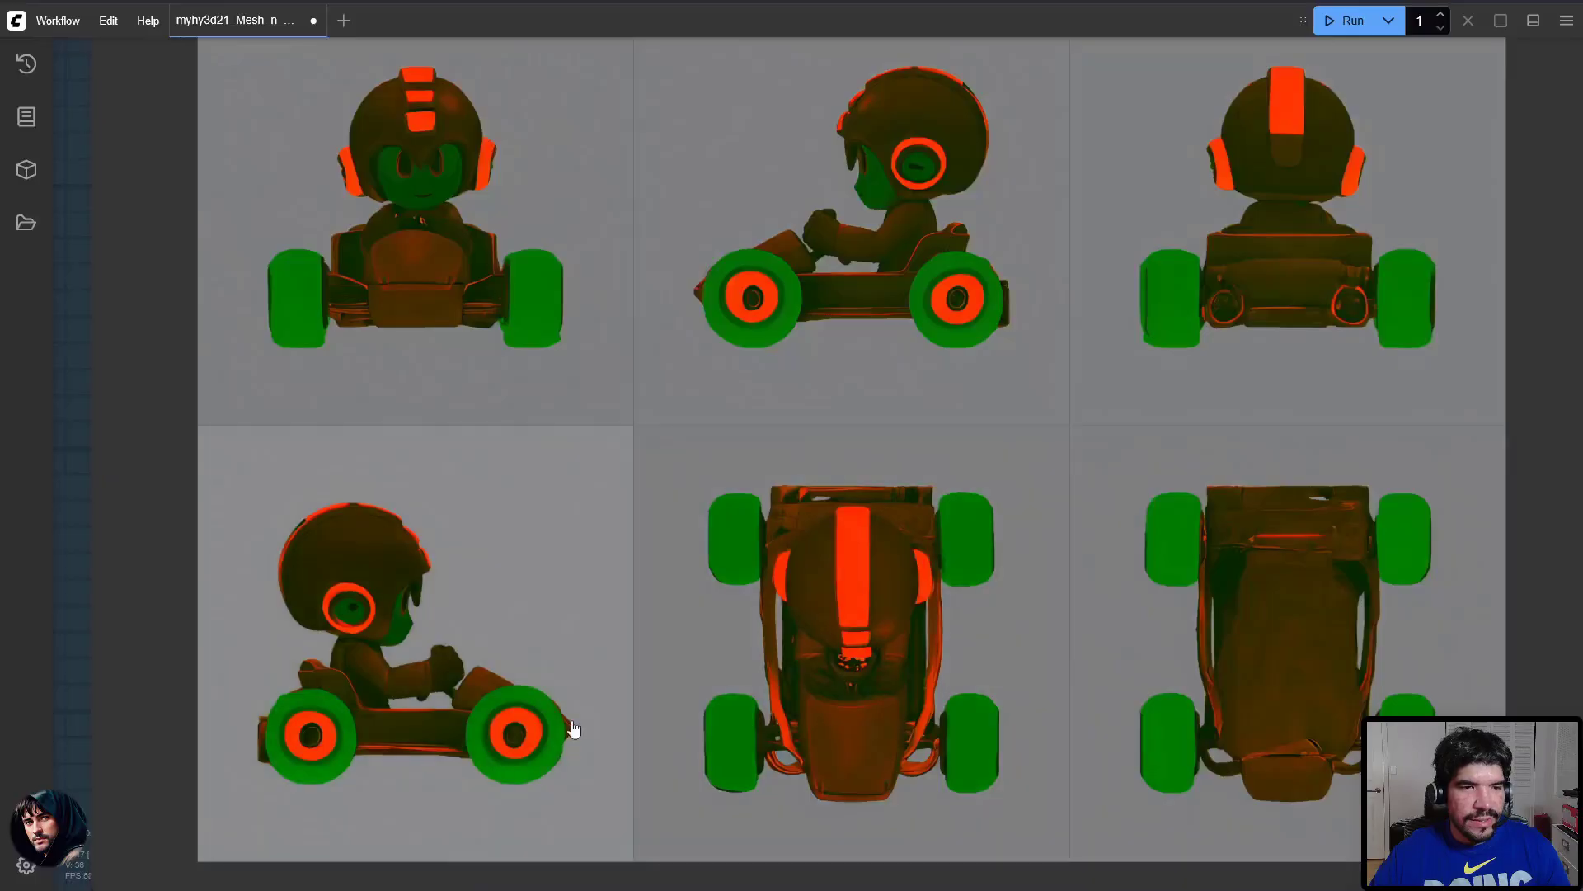
{"action": "scroll", "coordinate": [393, 744], "scroll_direction": "down", "scroll_amount": 3}
{"action": "scroll", "coordinate": [724, 459], "scroll_direction": "up", "scroll_amount": 2}
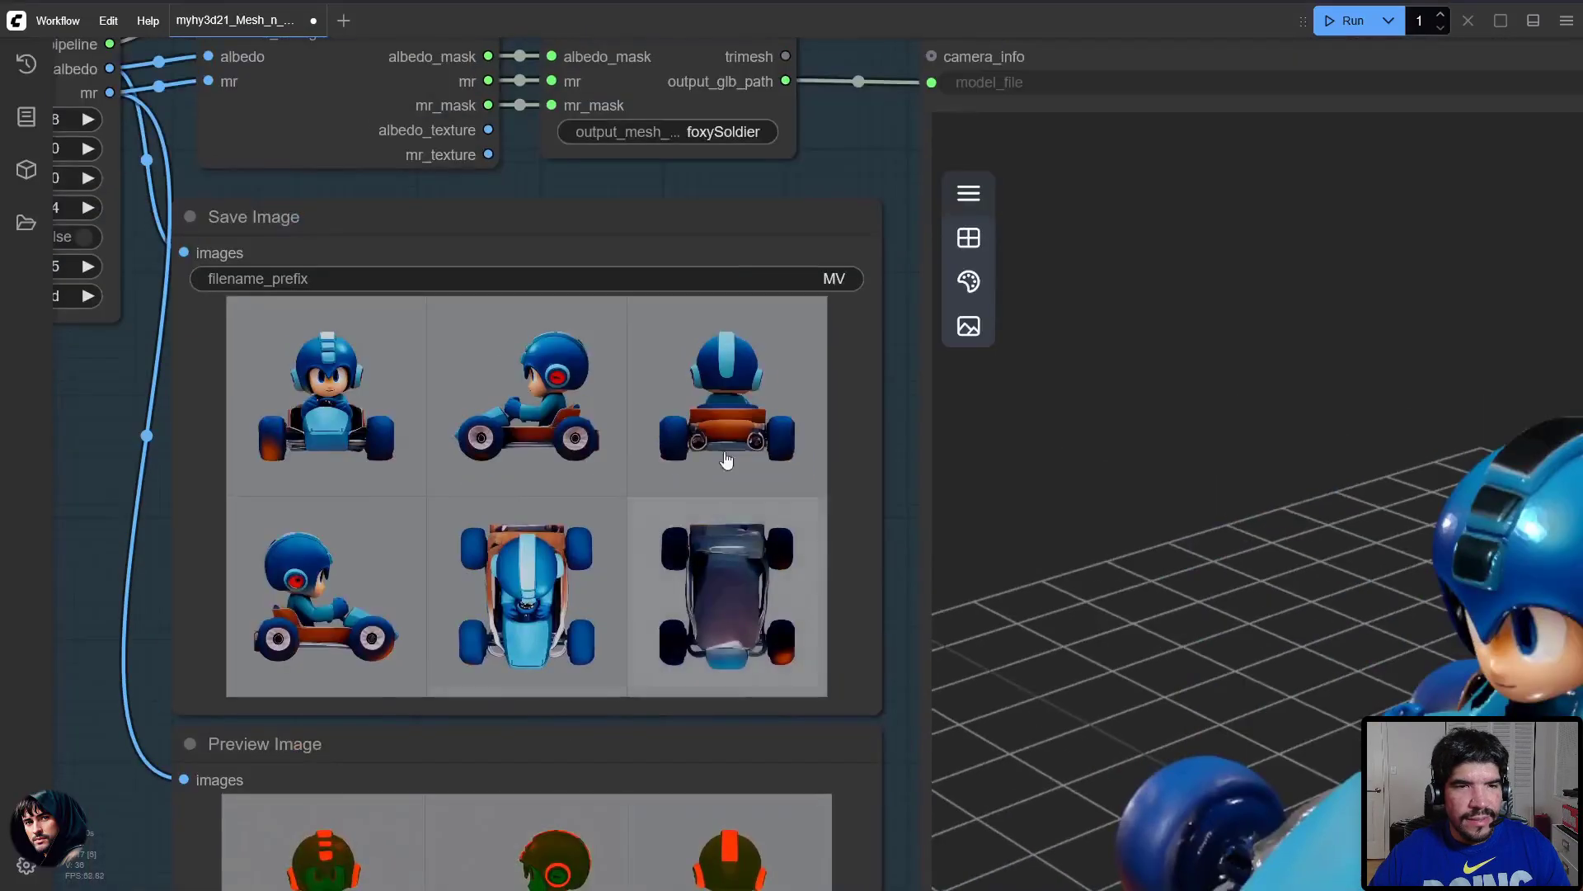
Examine the albedo and metallic-roughness texture maps output by the Hunyuan 3D 2.1 InPaint node.
{"action": "left_click_drag", "start_coordinate": [724, 460], "coordinate": [325, 886]}
{"action": "scroll", "coordinate": [821, 400], "scroll_direction": "up", "scroll_amount": 4}
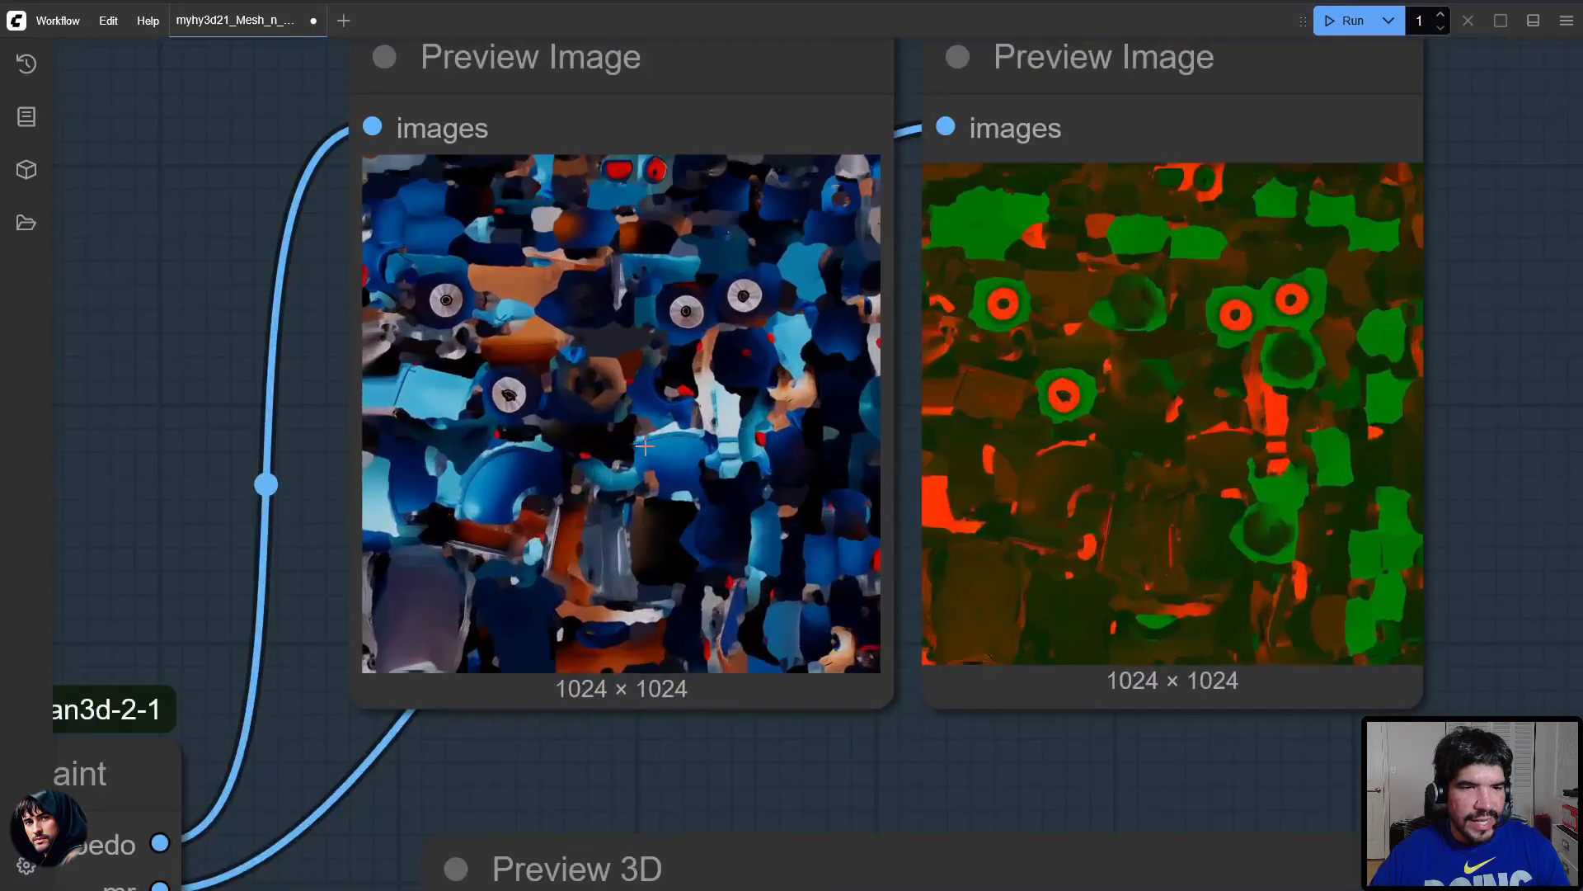
{"action": "left_click_drag", "start_coordinate": [666, 377], "coordinate": [735, 411]}
{"action": "scroll", "coordinate": [1093, 478], "scroll_direction": "up", "scroll_amount": 1}
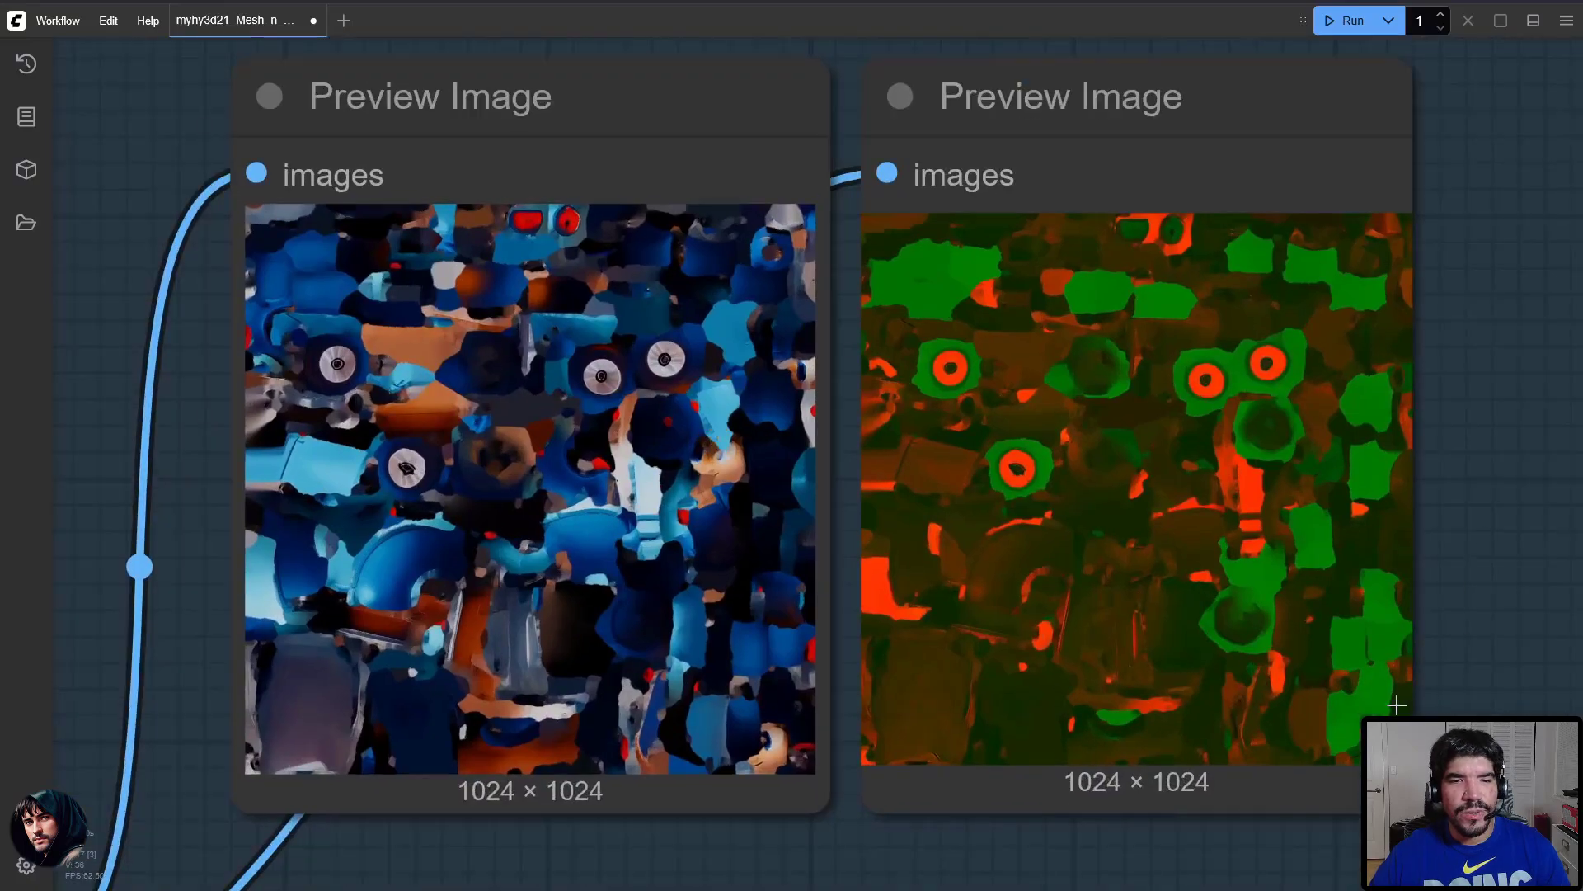
{"action": "left_click_drag", "start_coordinate": [1396, 705], "coordinate": [1270, 324]}
{"action": "scroll", "coordinate": [1015, 677], "scroll_direction": "down", "scroll_amount": 2}
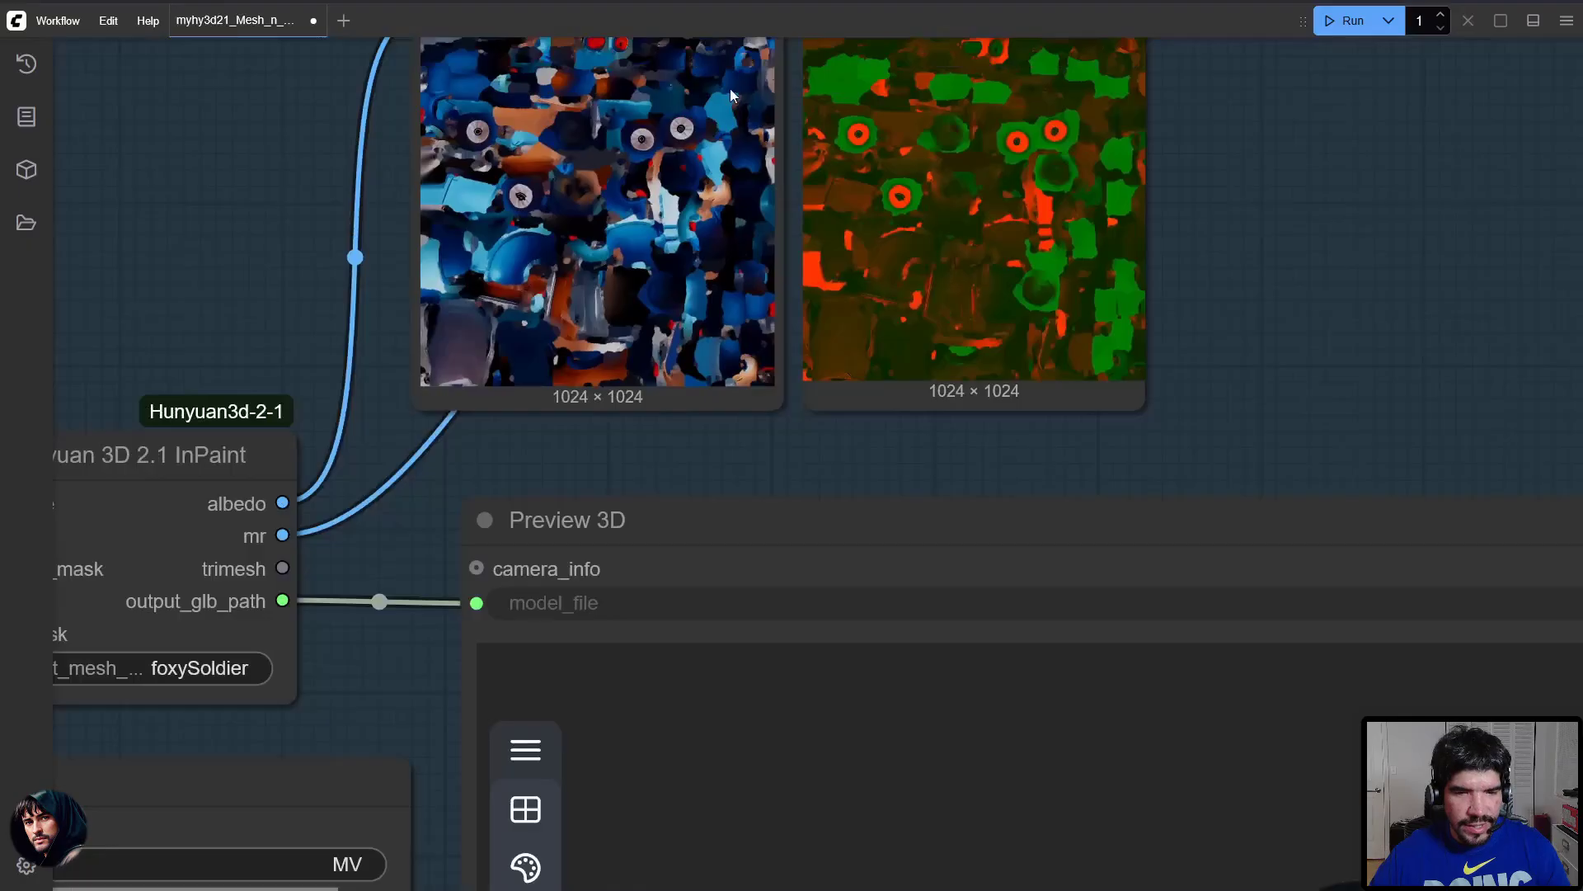
Inspect the textured kart model from the front, side and rear in the final Preview 3D node.
{"action": "scroll", "coordinate": [997, 433], "scroll_direction": "down", "scroll_amount": 2}
{"action": "left_click_drag", "start_coordinate": [997, 432], "coordinate": [772, 4]}
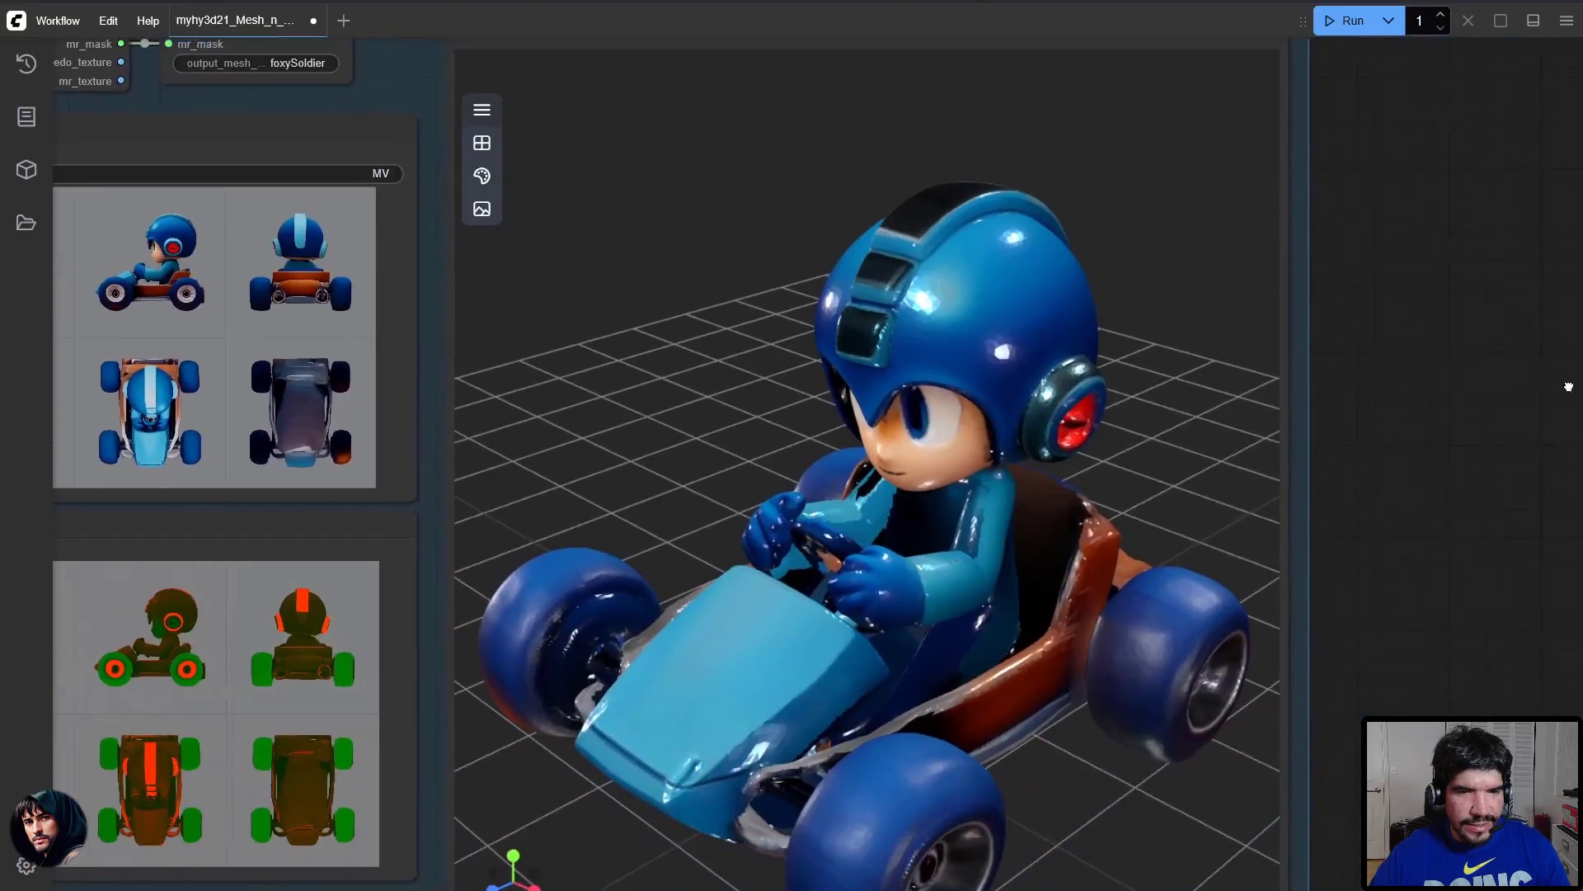
{"action": "left_click_drag", "start_coordinate": [1569, 387], "coordinate": [1482, 251]}
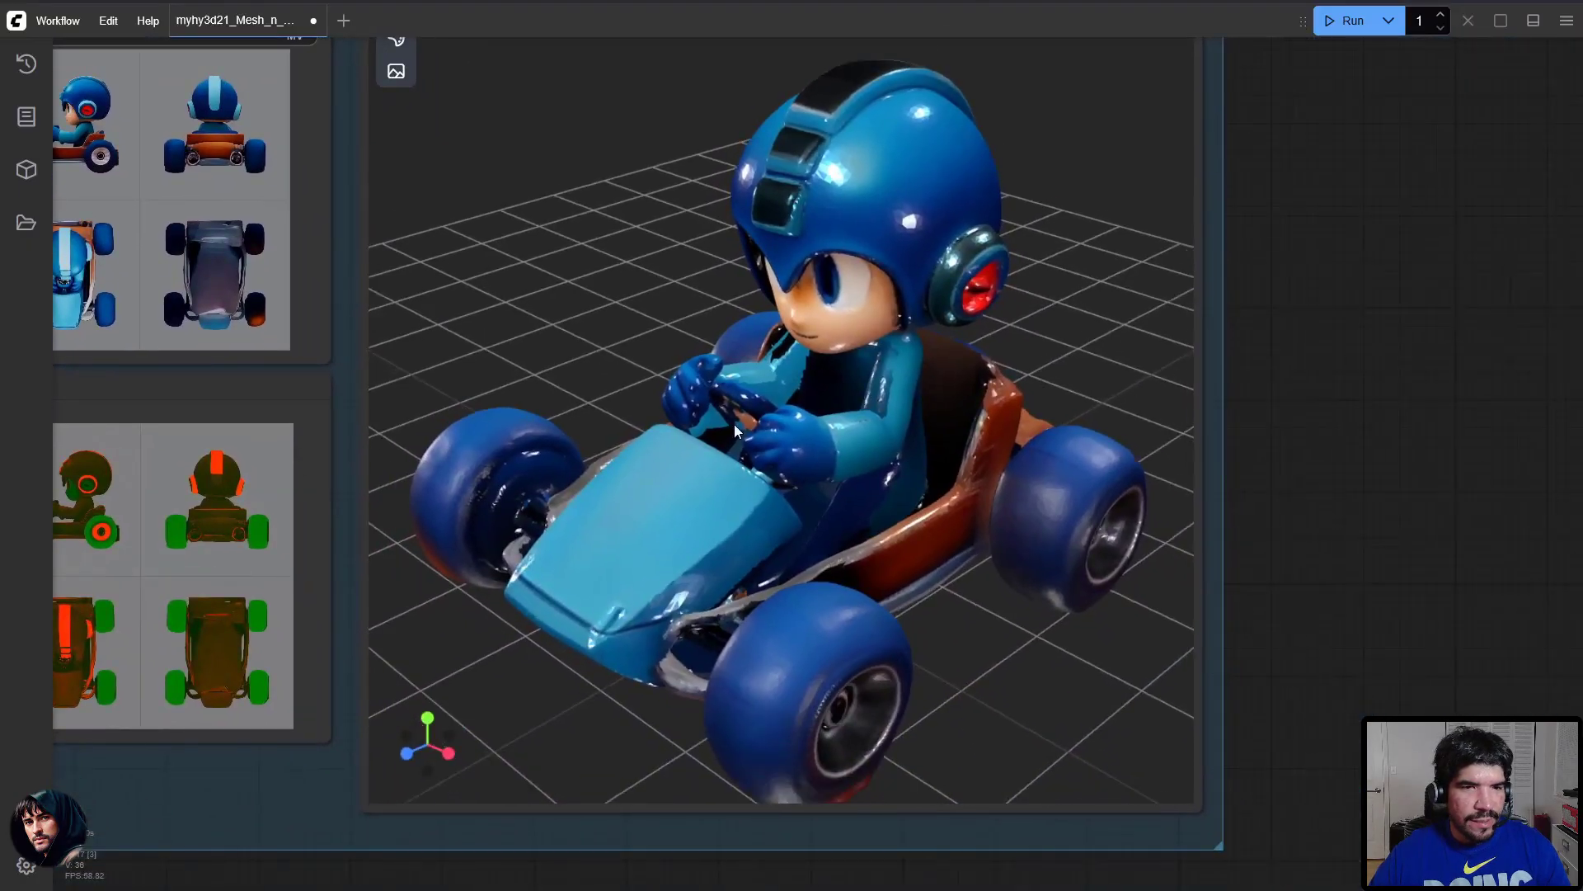
{"action": "left_click_drag", "start_coordinate": [734, 424], "coordinate": [1059, 369]}
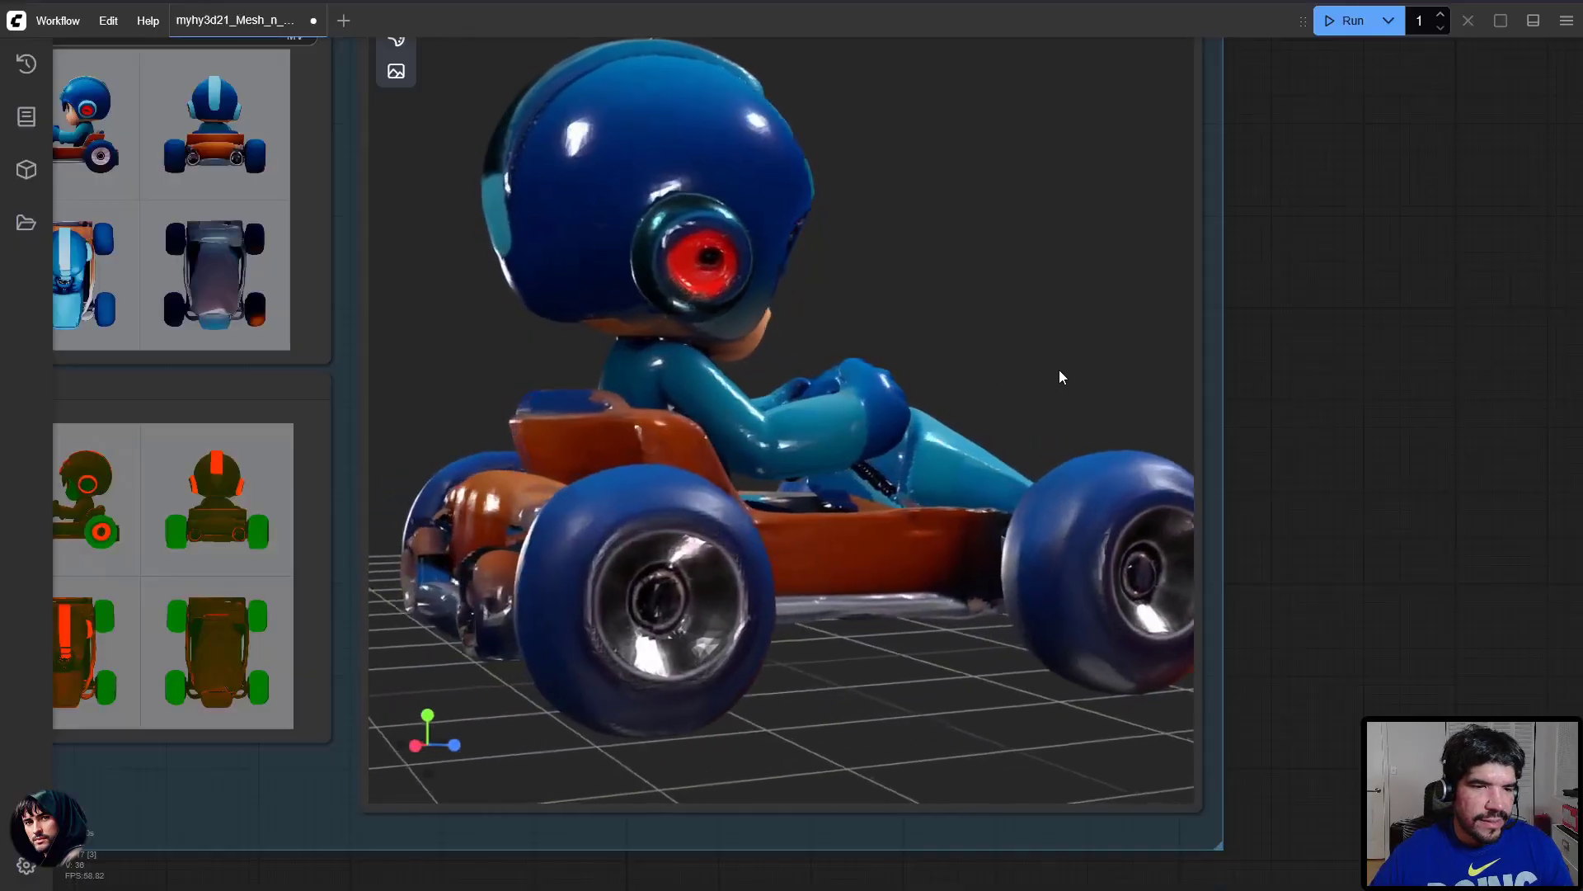
{"action": "left_click_drag", "start_coordinate": [714, 414], "coordinate": [793, 405]}
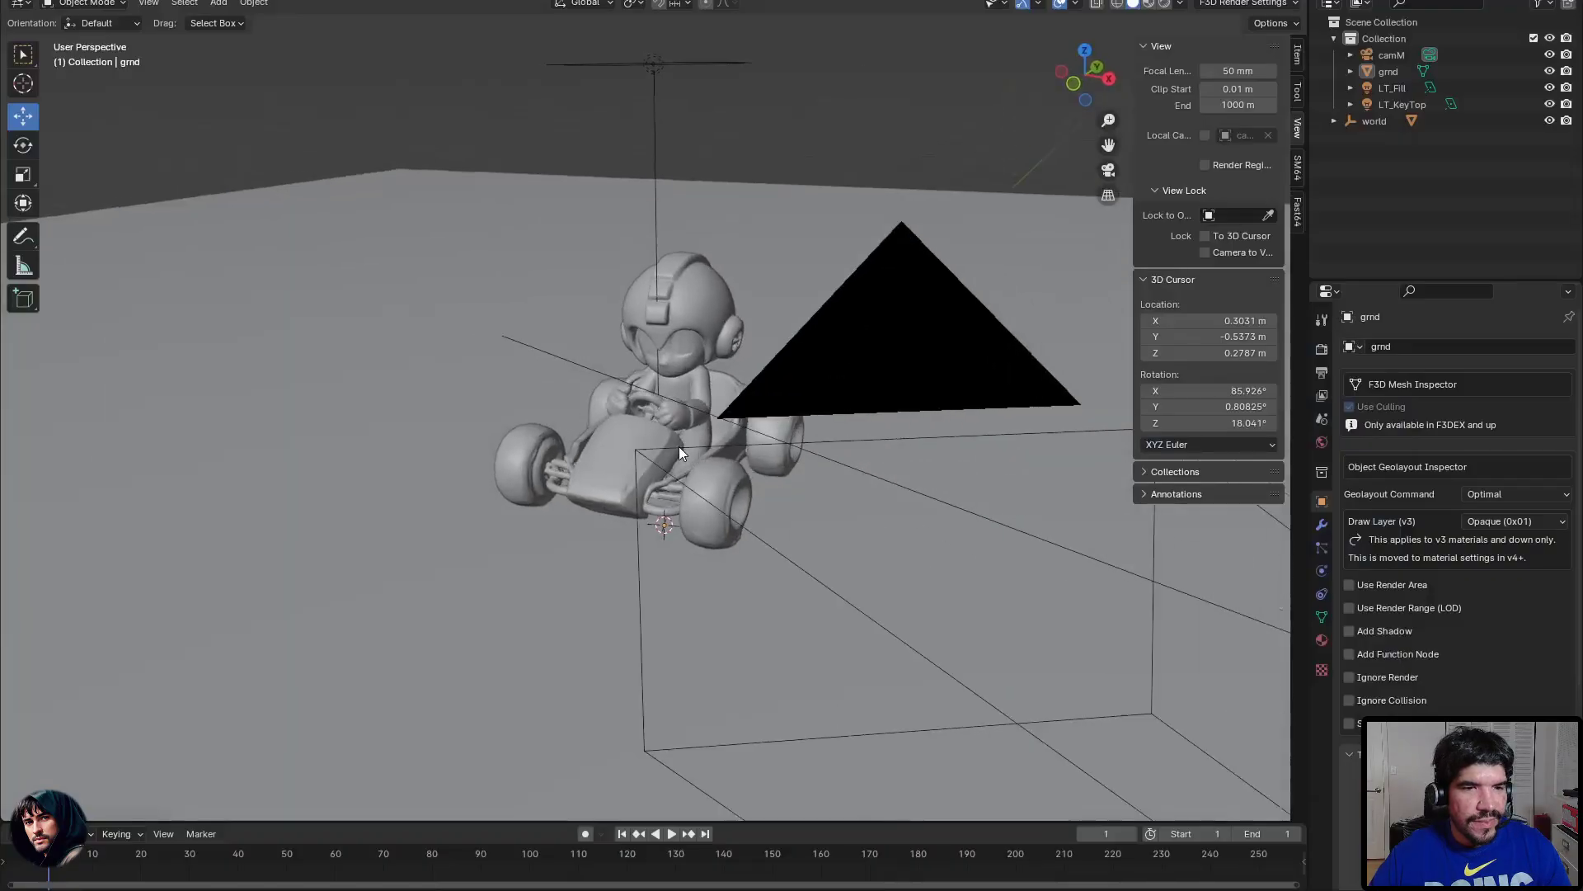
In Blender, select the kart model and examine the base color and metallic roughness texture nodes of its PBR material.
{"action": "scroll", "coordinate": [679, 447], "scroll_direction": "up", "scroll_amount": 3}
{"action": "middle_click_drag", "start_coordinate": [679, 447], "coordinate": [659, 365]}
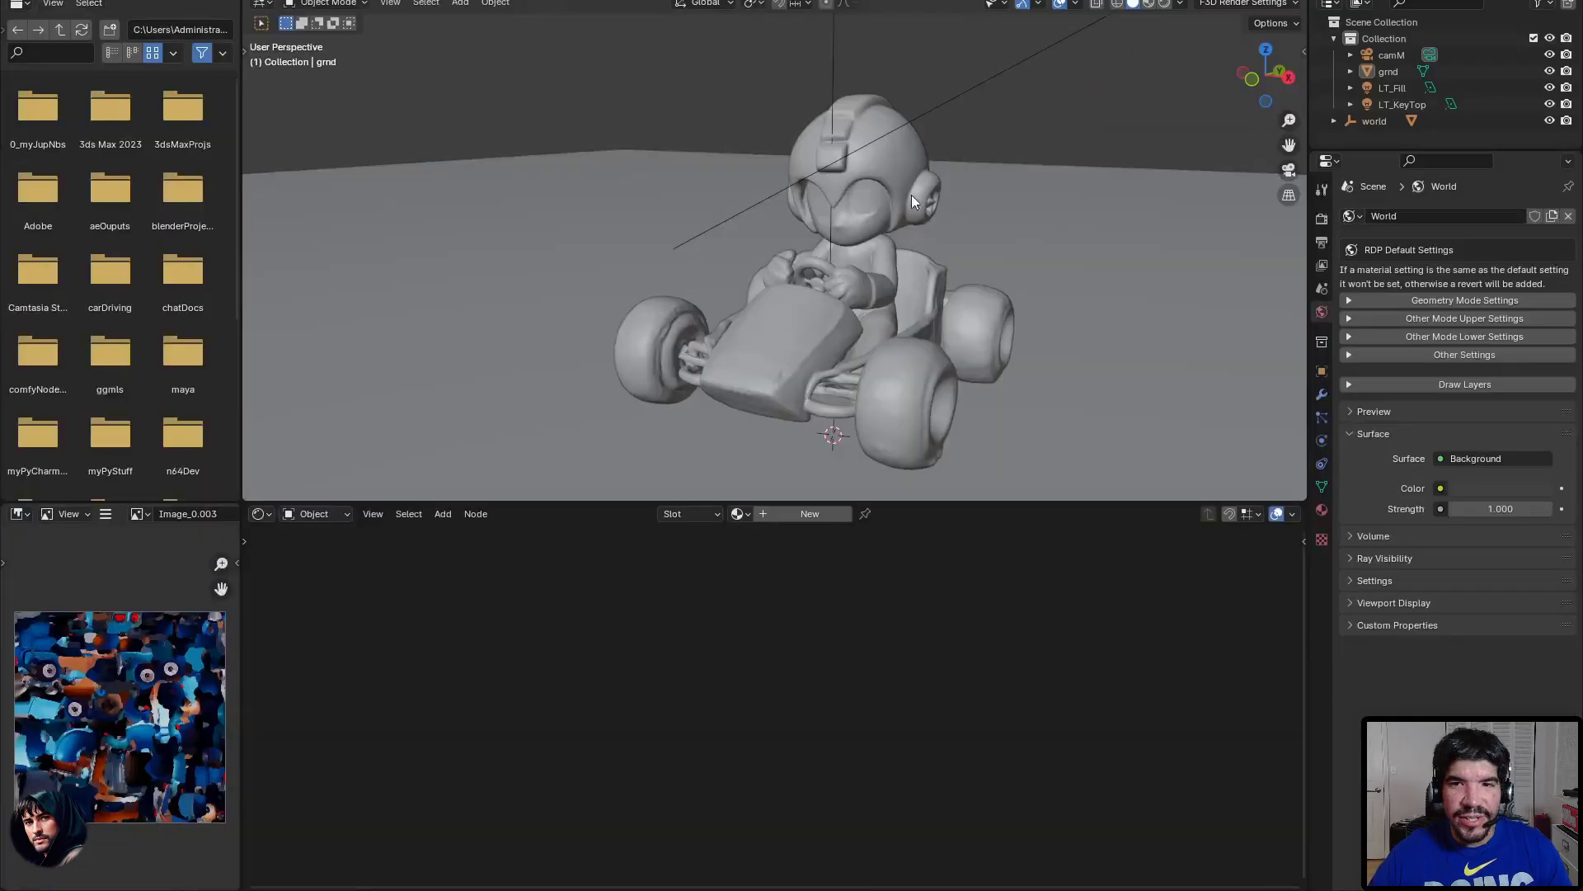
{"action": "left_click", "coordinate": [859, 181]}
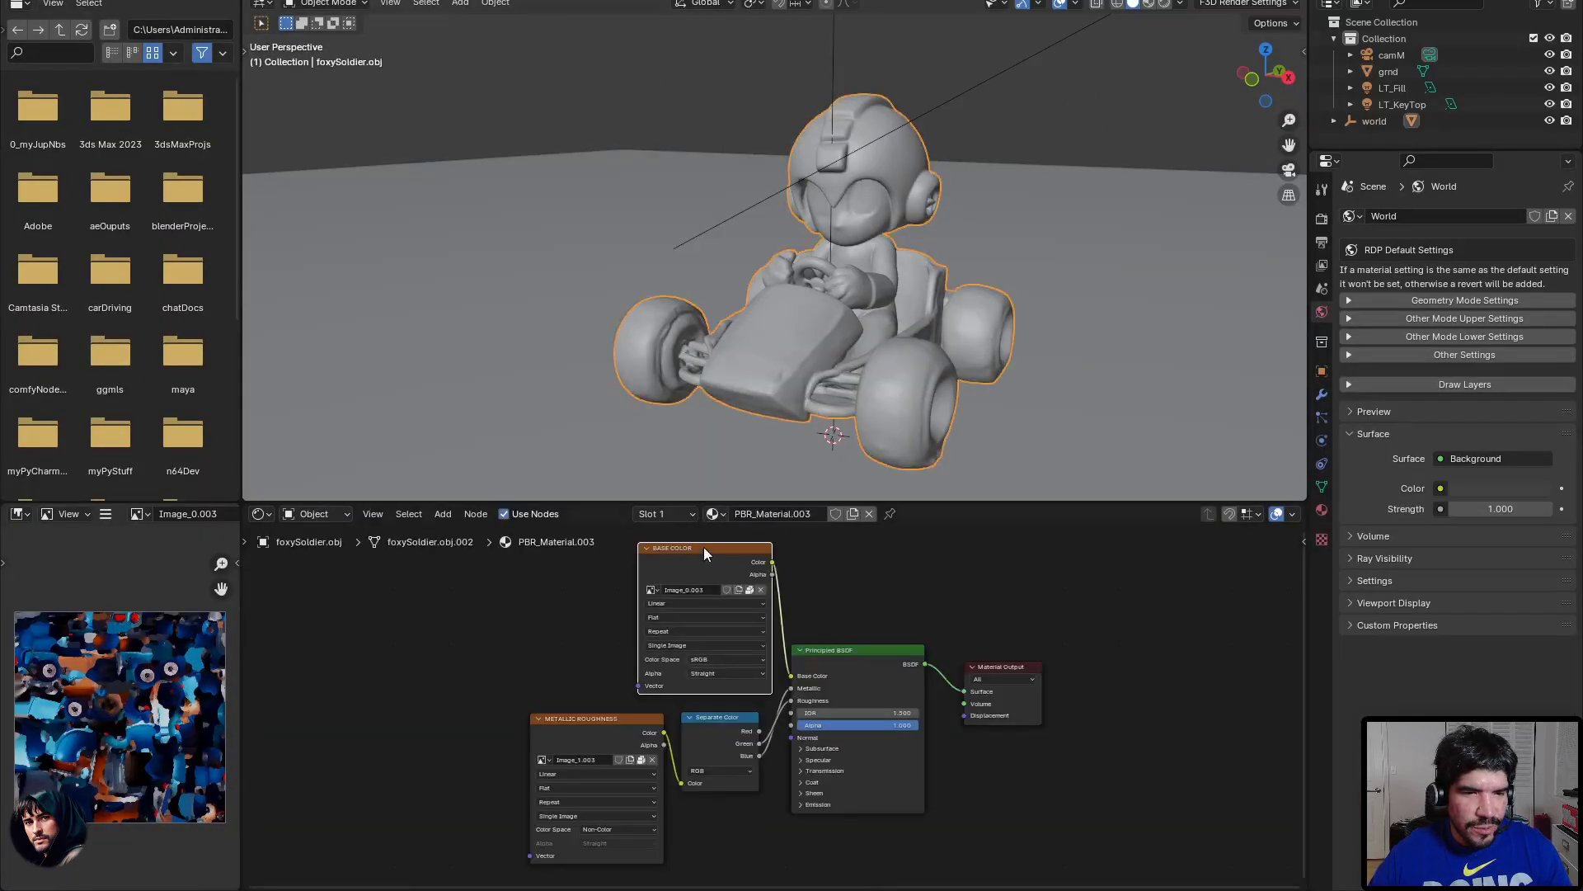
{"action": "left_click", "coordinate": [567, 716]}
{"action": "scroll", "coordinate": [758, 548], "scroll_direction": "up", "scroll_amount": 2}
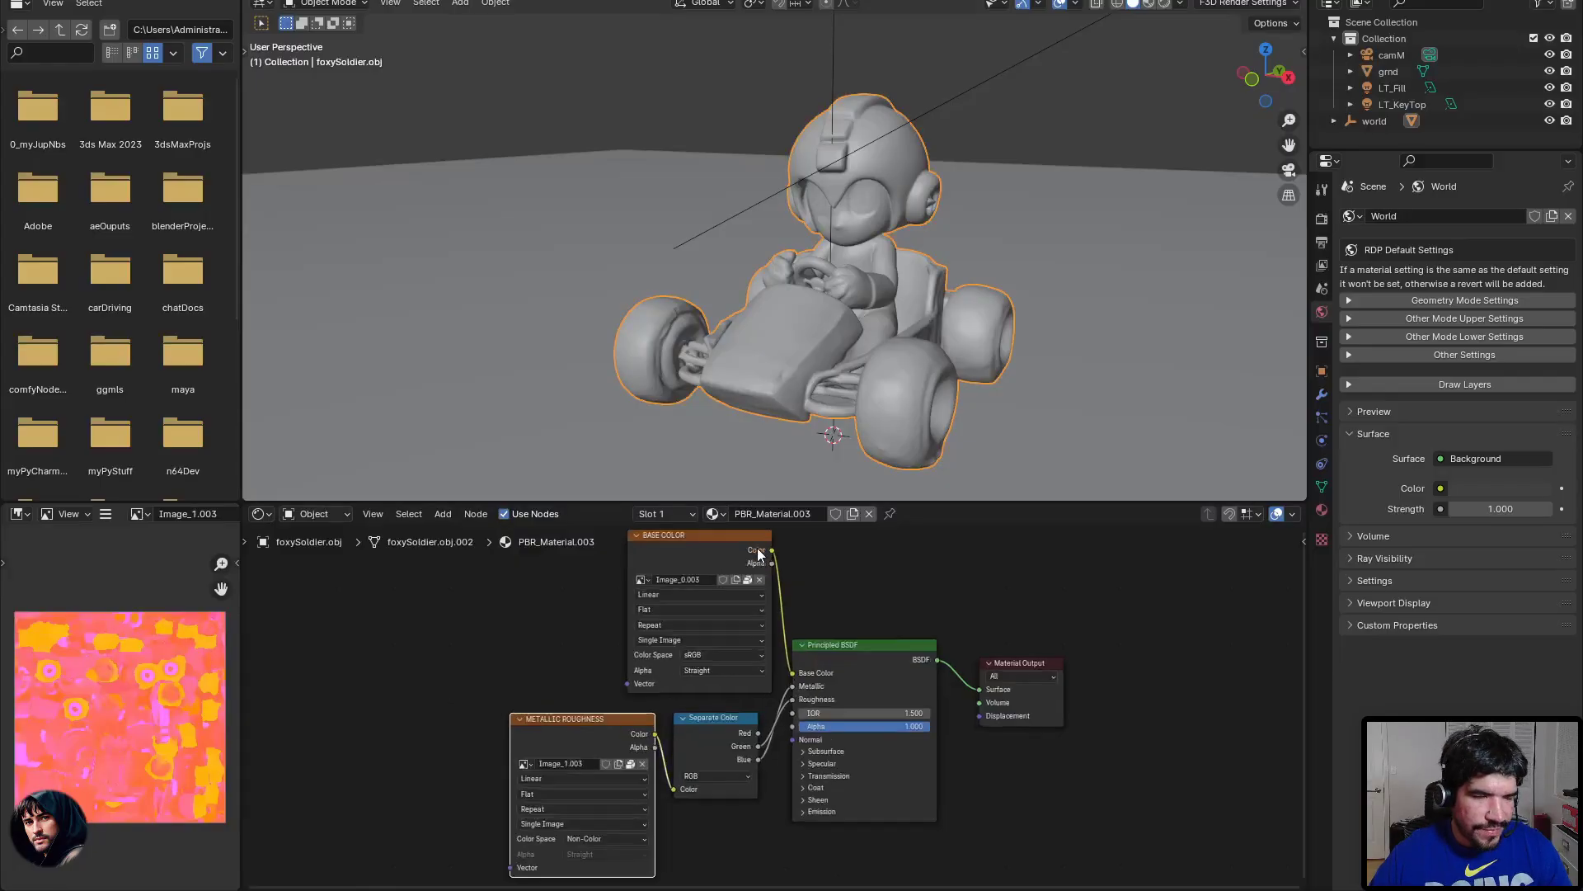
{"action": "scroll", "coordinate": [816, 590], "scroll_direction": "up", "scroll_amount": 2, "text": "shift"}
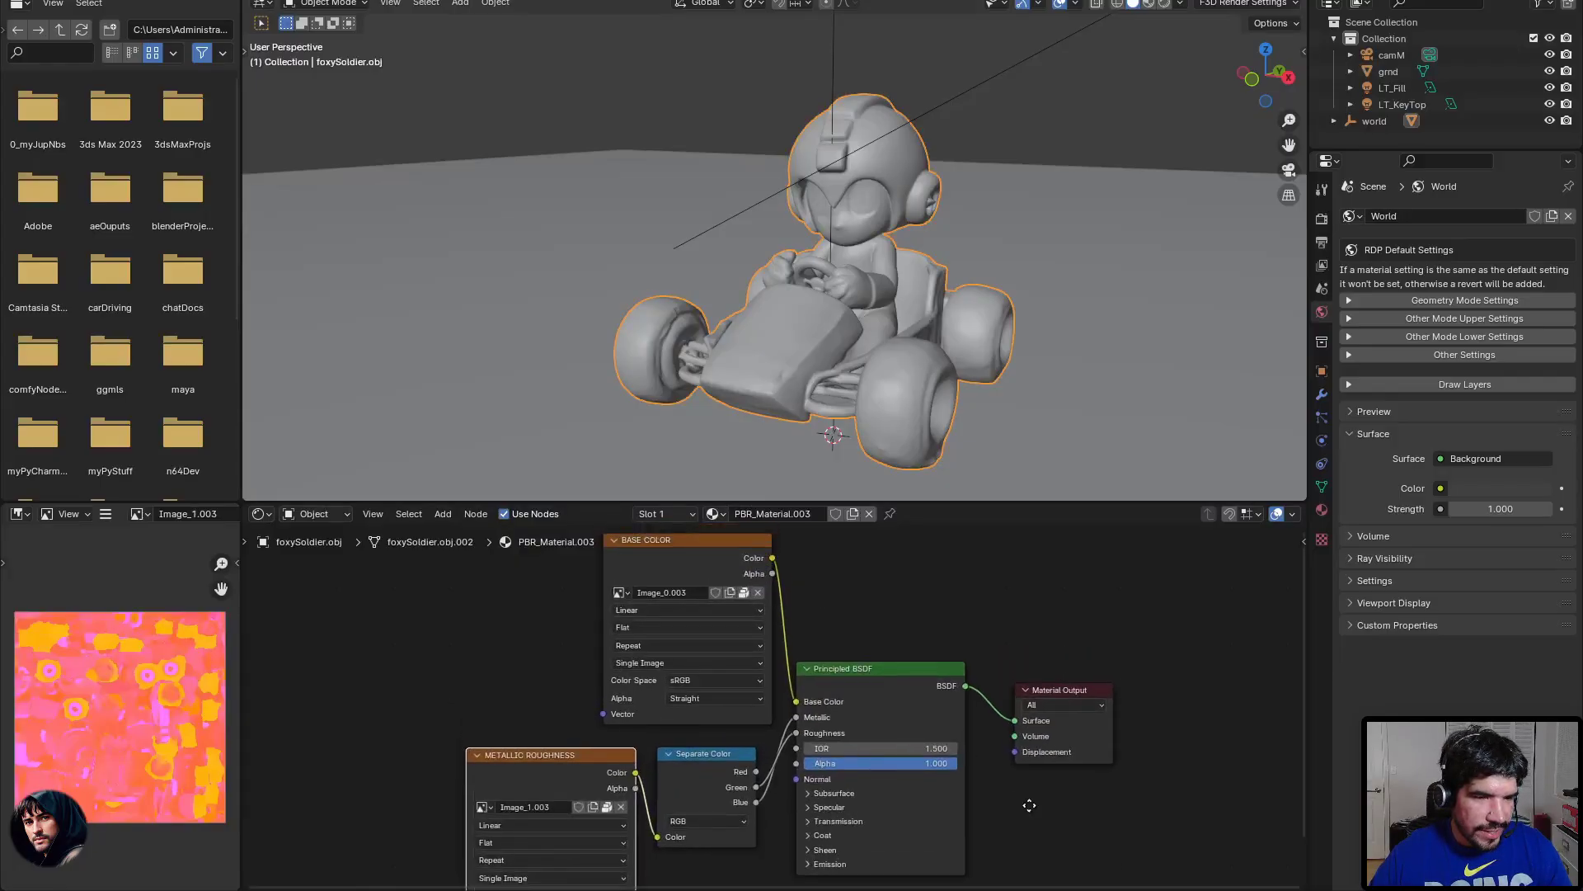
{"action": "scroll", "coordinate": [1029, 804], "scroll_direction": "down", "scroll_amount": 4, "text": "shift"}
{"action": "scroll", "coordinate": [1026, 753], "scroll_direction": "up", "scroll_amount": 2, "text": "shift"}
{"action": "scroll", "coordinate": [959, 675], "scroll_direction": "down", "scroll_amount": 1}
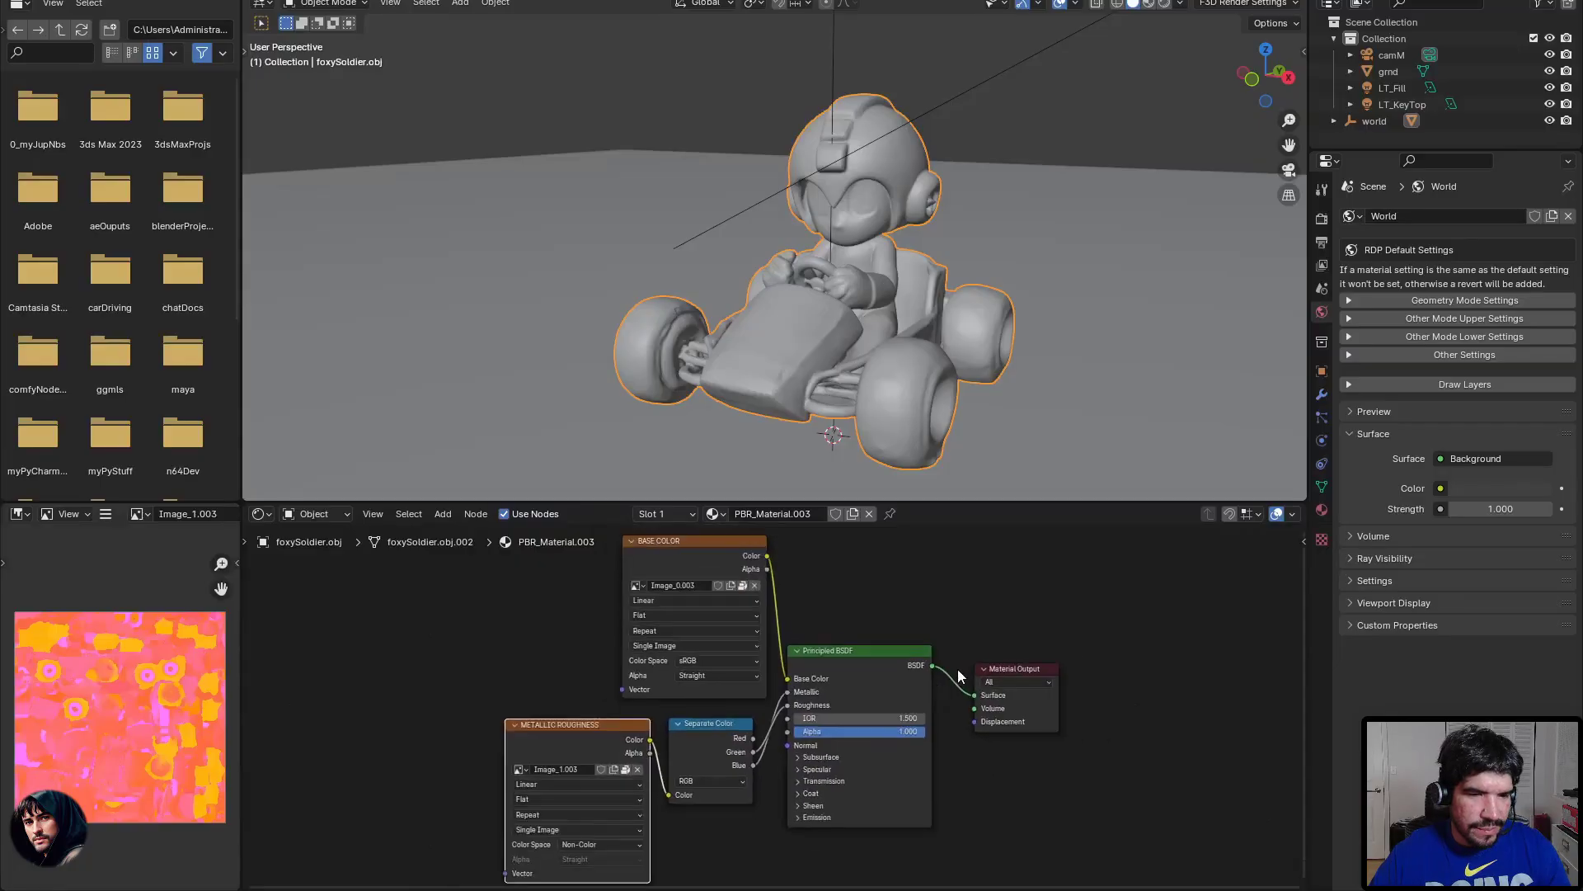
{"action": "scroll", "coordinate": [959, 674], "scroll_direction": "down", "scroll_amount": 1}
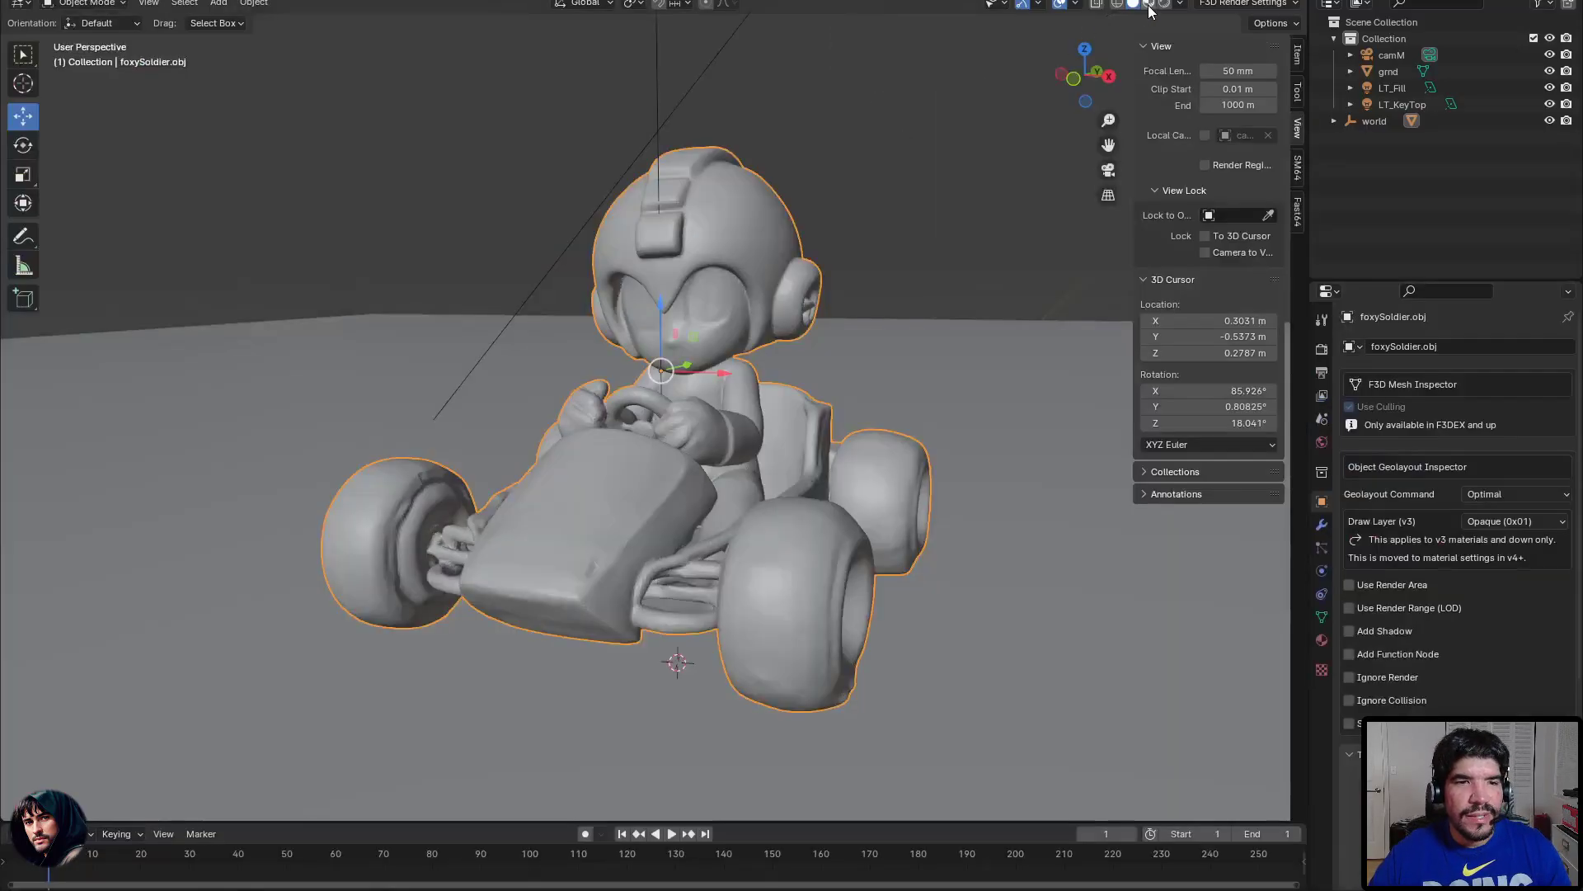
Show the kart in Material Preview and Rendered viewport shading, inspecting it from the front and both sides.
{"action": "left_click", "coordinate": [1149, 5]}
{"action": "mouse_move", "coordinate": [828, 325]}
{"action": "middle_mouse_down"}
{"action": "mouse_move", "coordinate": [863, 277]}
{"action": "mouse_move", "coordinate": [983, 326]}
{"action": "mouse_move", "coordinate": [731, 366]}
{"action": "mouse_move", "coordinate": [767, 325]}
{"action": "mouse_move", "coordinate": [841, 297]}
{"action": "middle_mouse_up"}
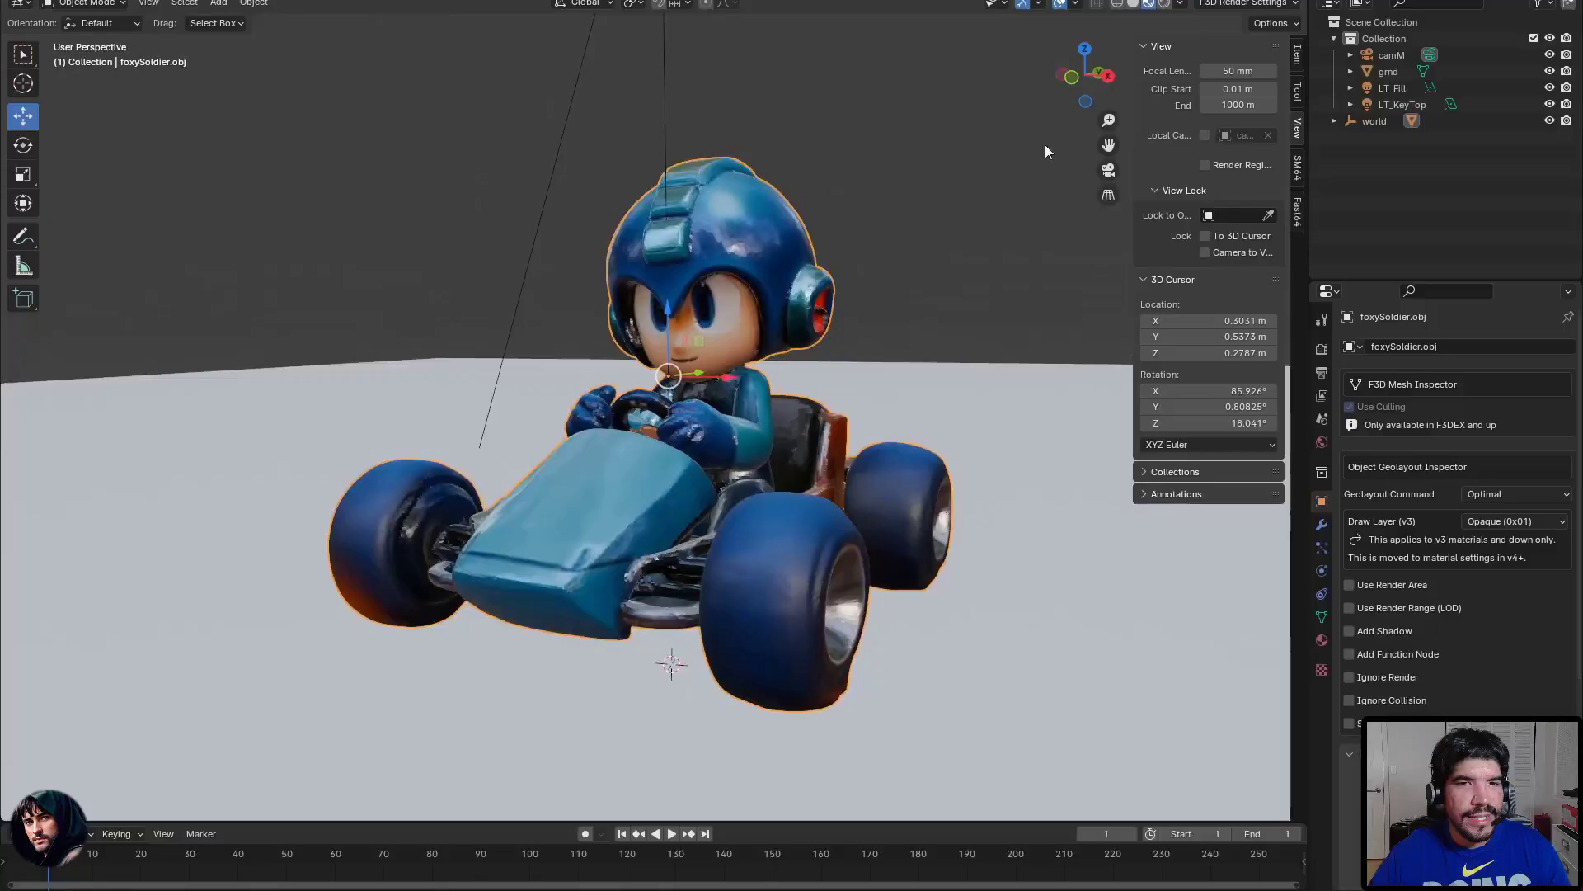
{"action": "left_click", "coordinate": [1163, 5]}
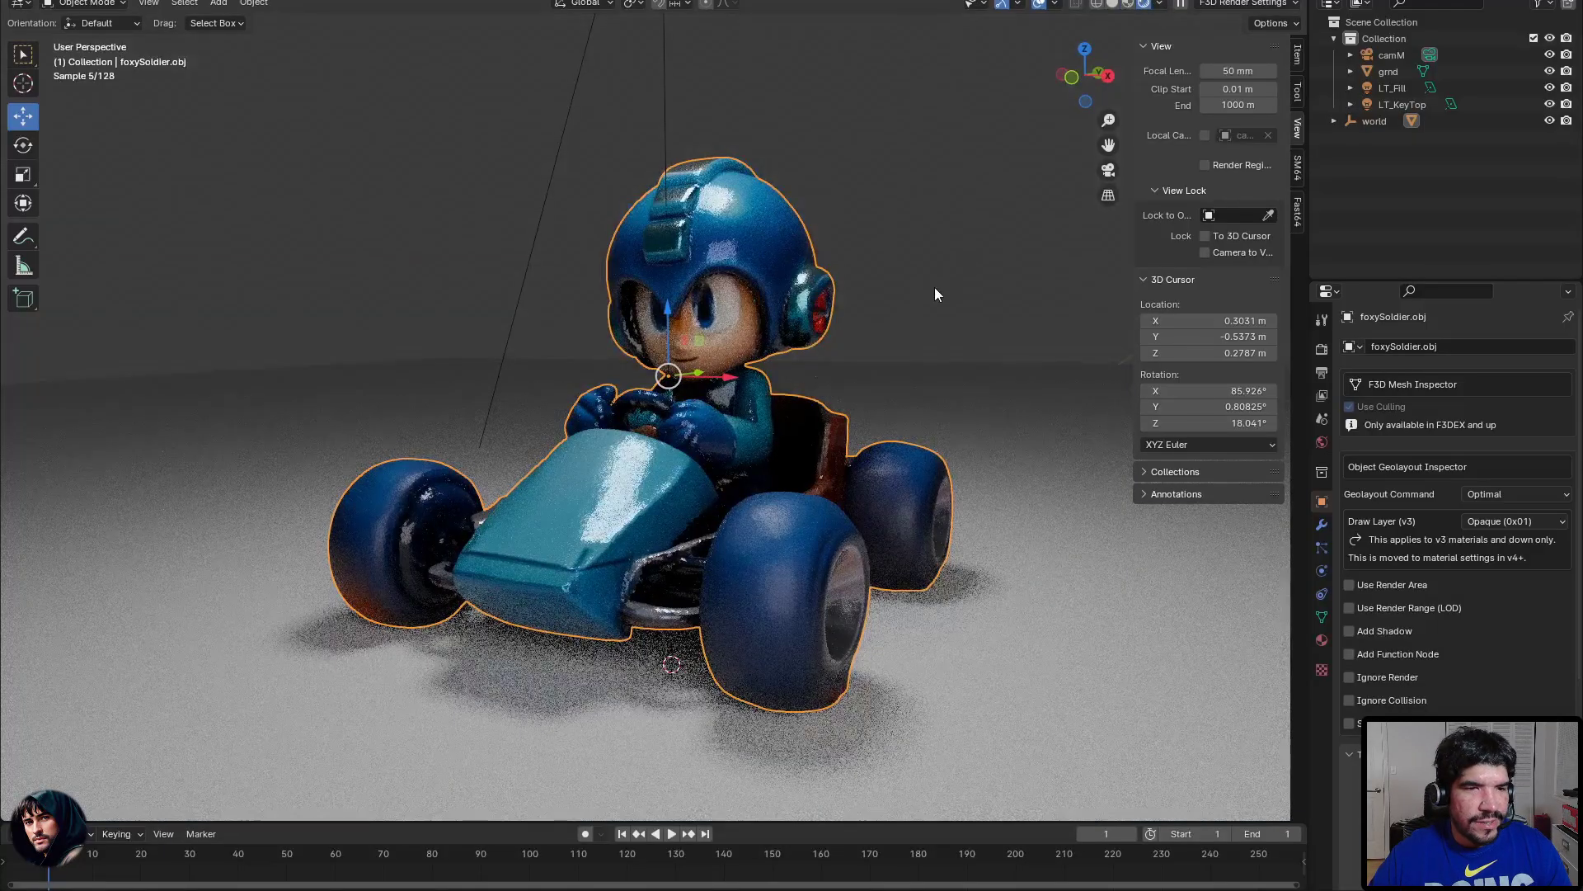
{"action": "middle_click_drag", "start_coordinate": [666, 459], "coordinate": [607, 447]}
{"action": "middle_click_drag", "start_coordinate": [515, 521], "coordinate": [623, 471]}
{"action": "scroll", "coordinate": [571, 495], "scroll_direction": "up", "scroll_amount": 2}
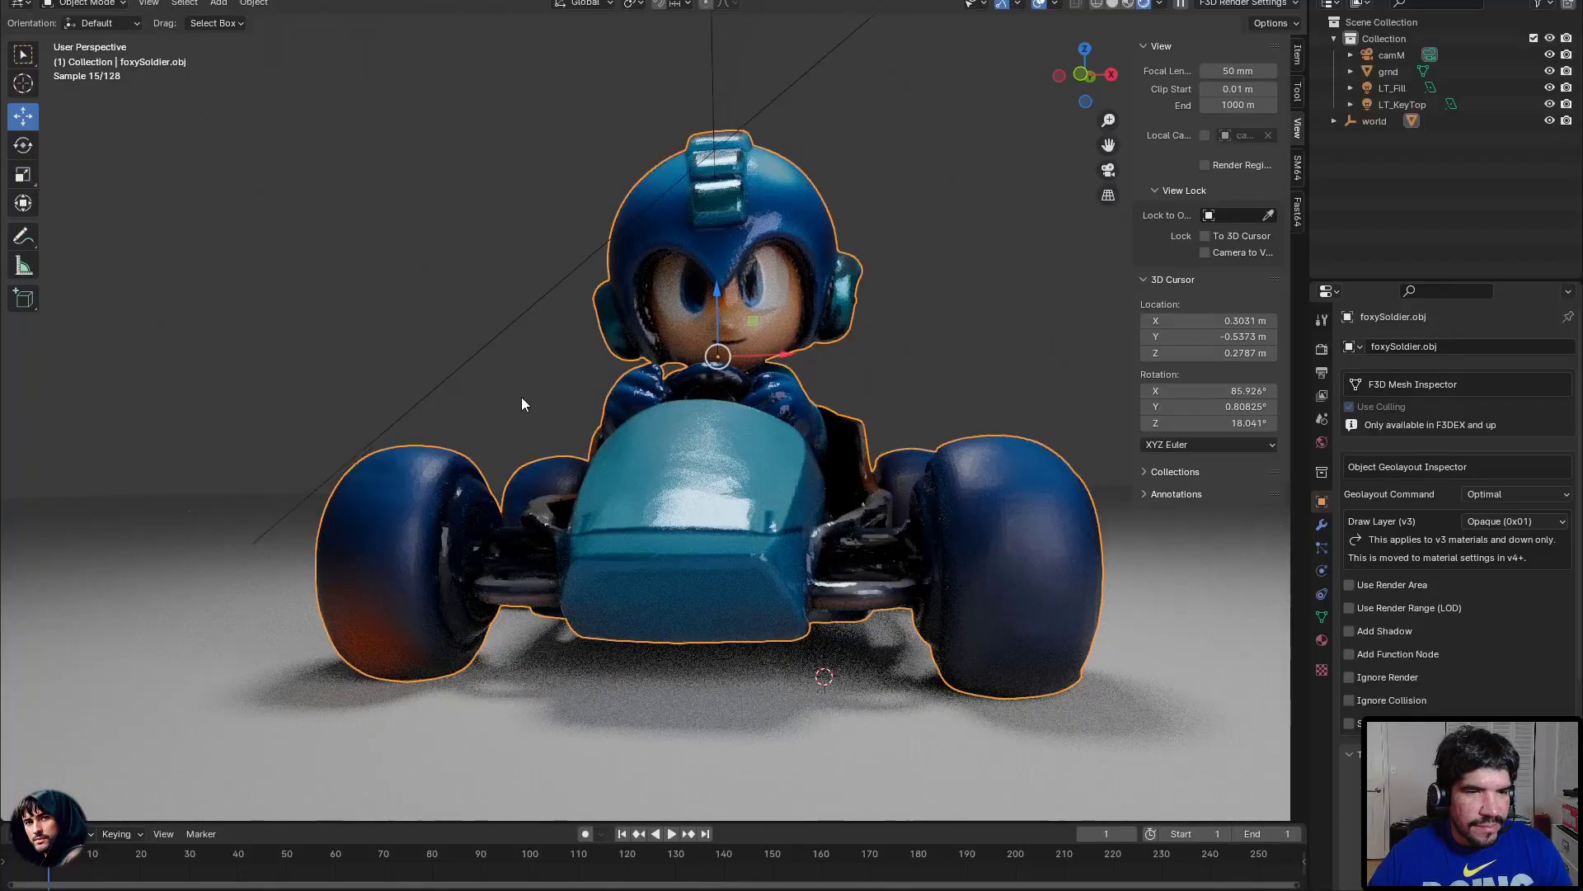
{"action": "middle_click_drag", "start_coordinate": [522, 397], "coordinate": [1006, 451]}
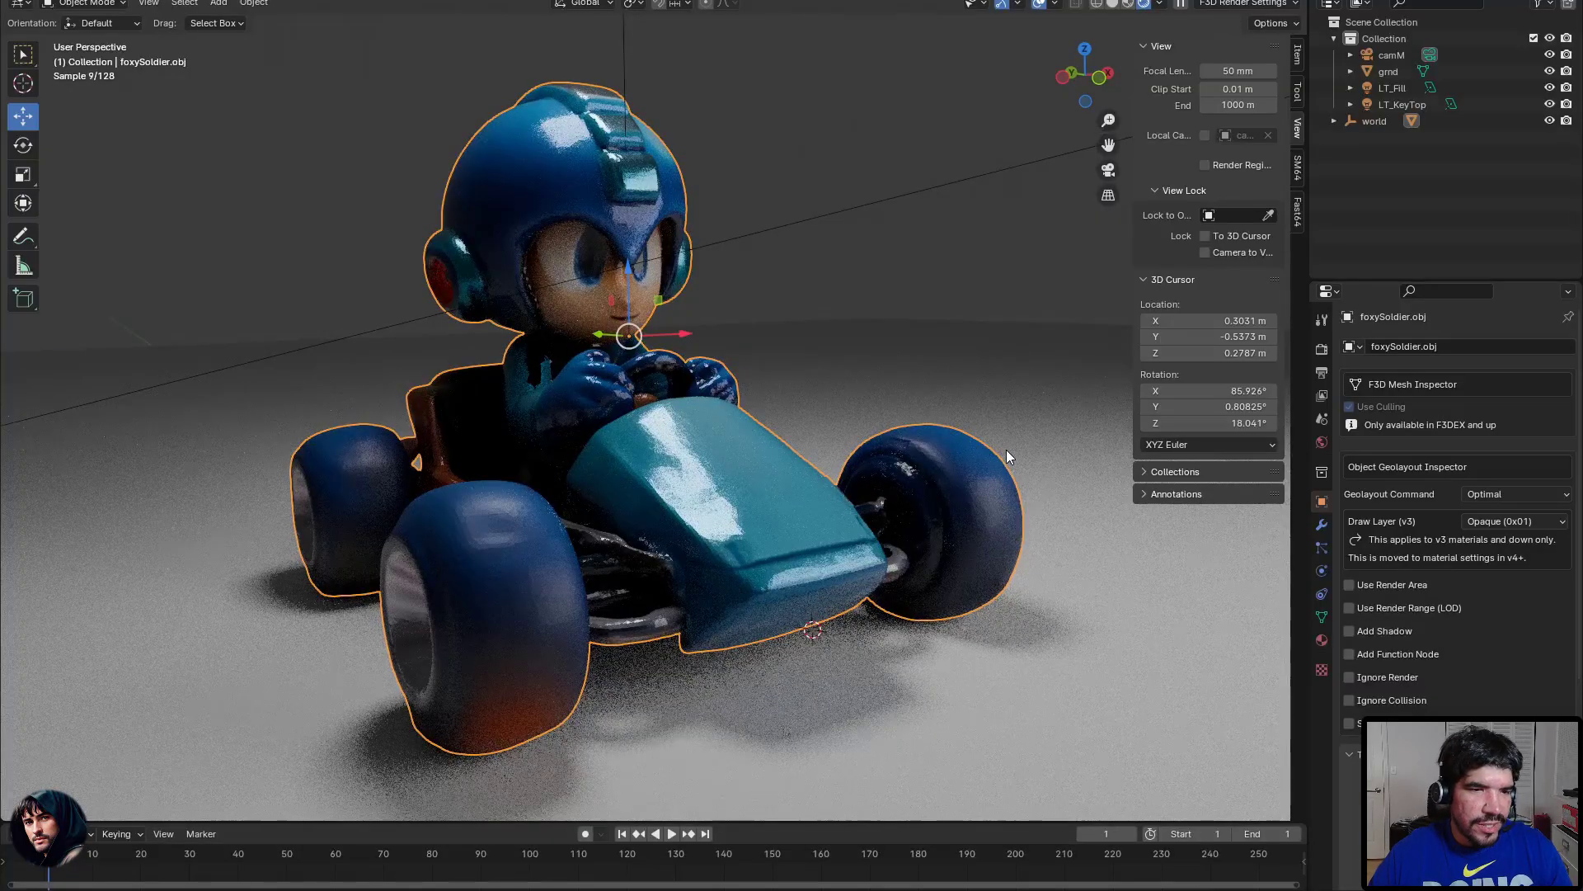
{"action": "middle_click_drag", "start_coordinate": [925, 335], "coordinate": [674, 303]}
{"action": "scroll", "coordinate": [736, 349], "scroll_direction": "up", "scroll_amount": 3}
{"action": "scroll", "coordinate": [651, 330], "scroll_direction": "down", "scroll_amount": 3}
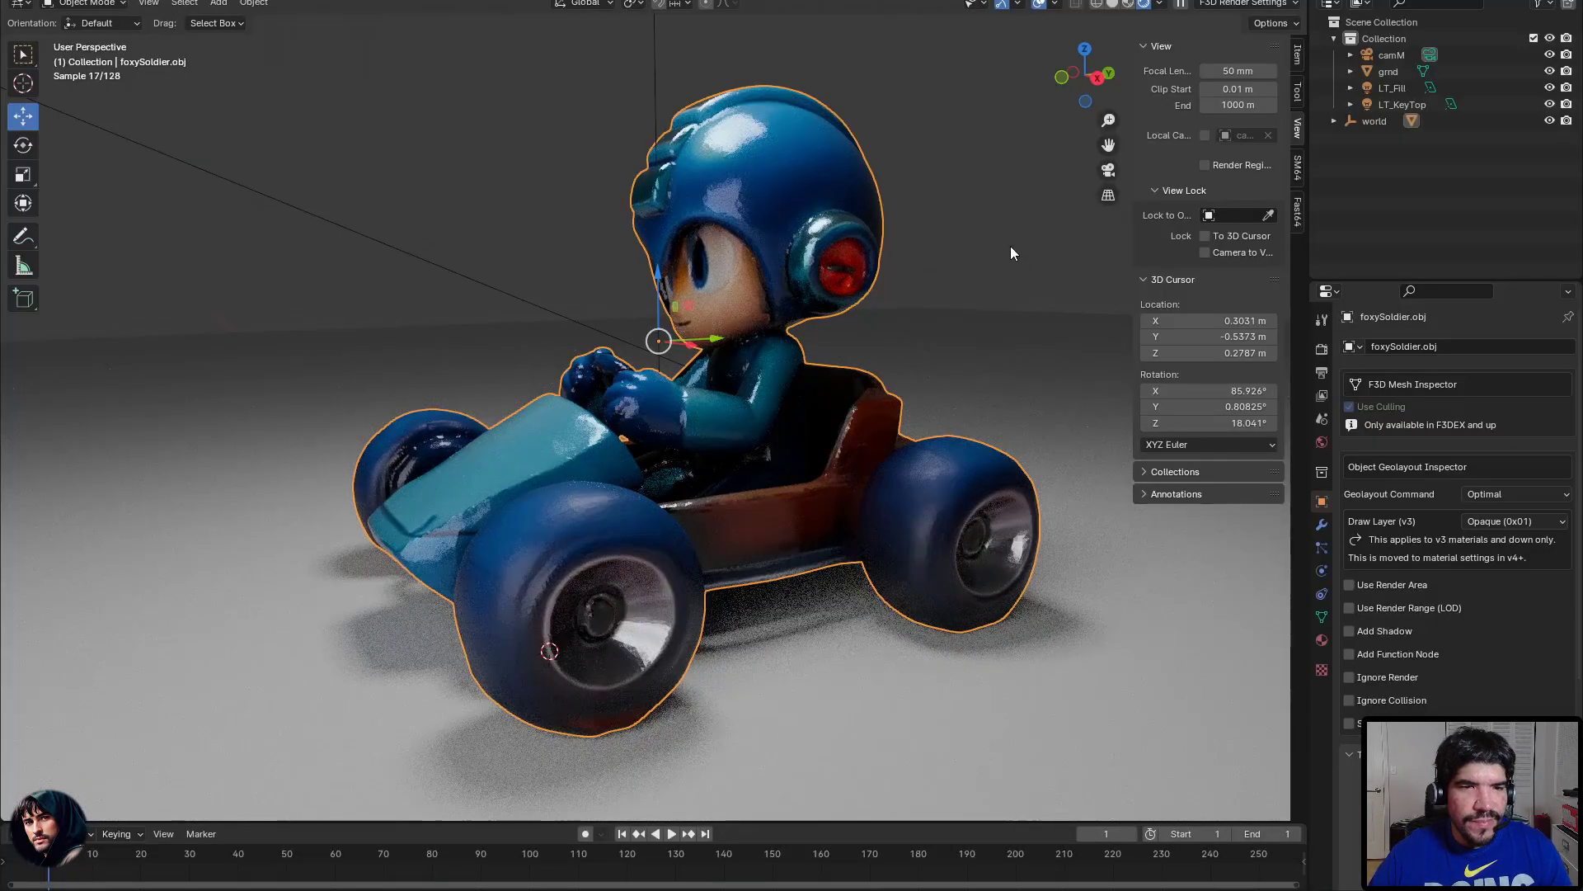
Render the current frame from the scene camera with the kart deselected.
{"action": "left_click", "coordinate": [1011, 246]}
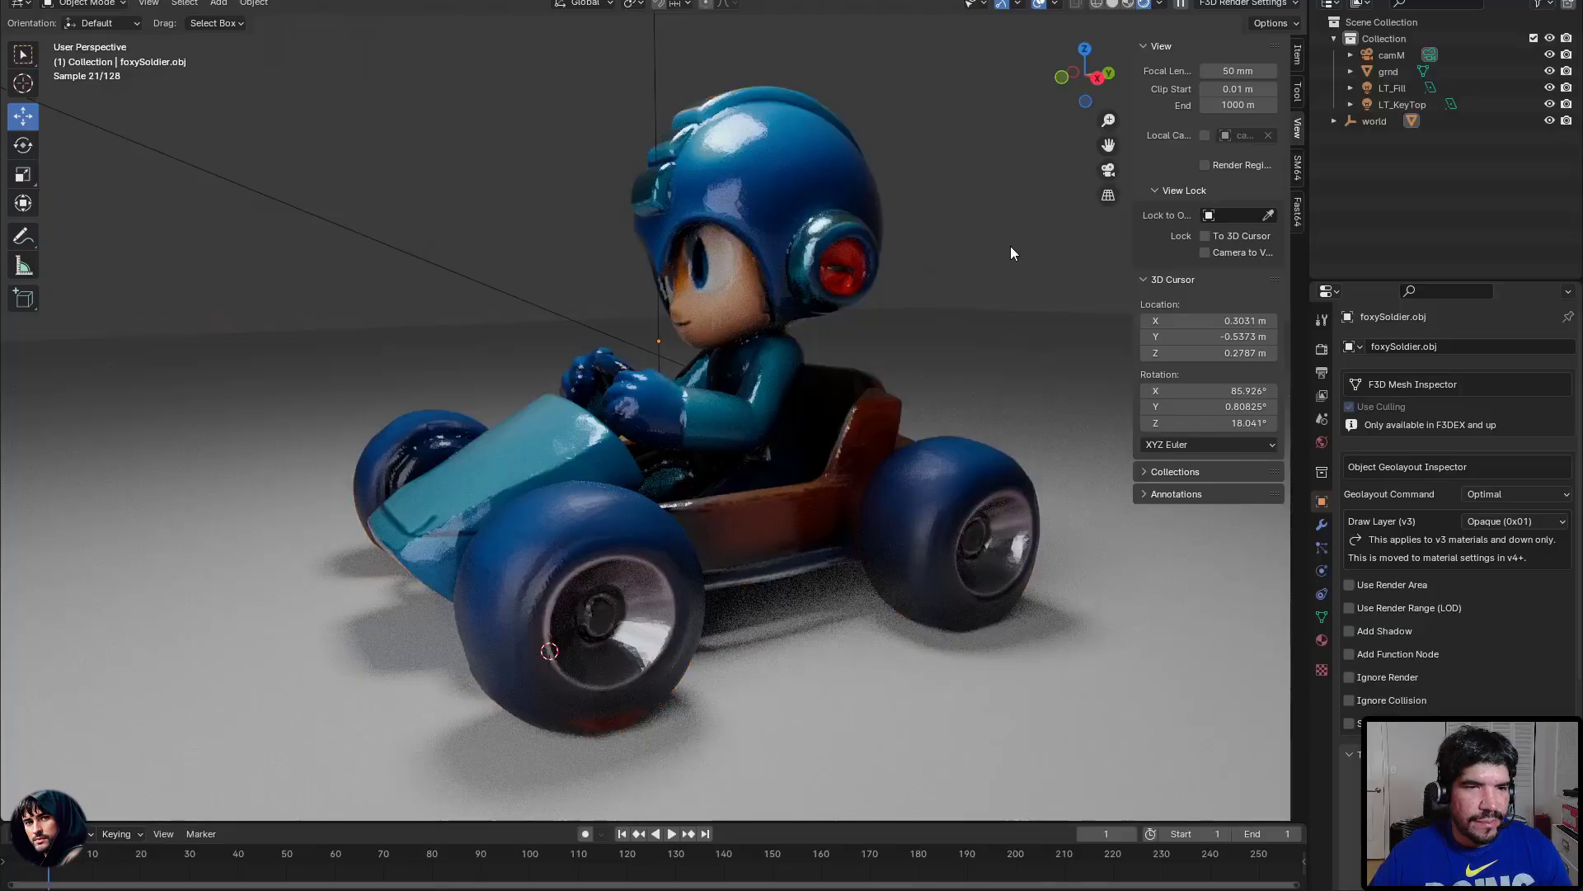
{"action": "key", "text": "KP_0"}
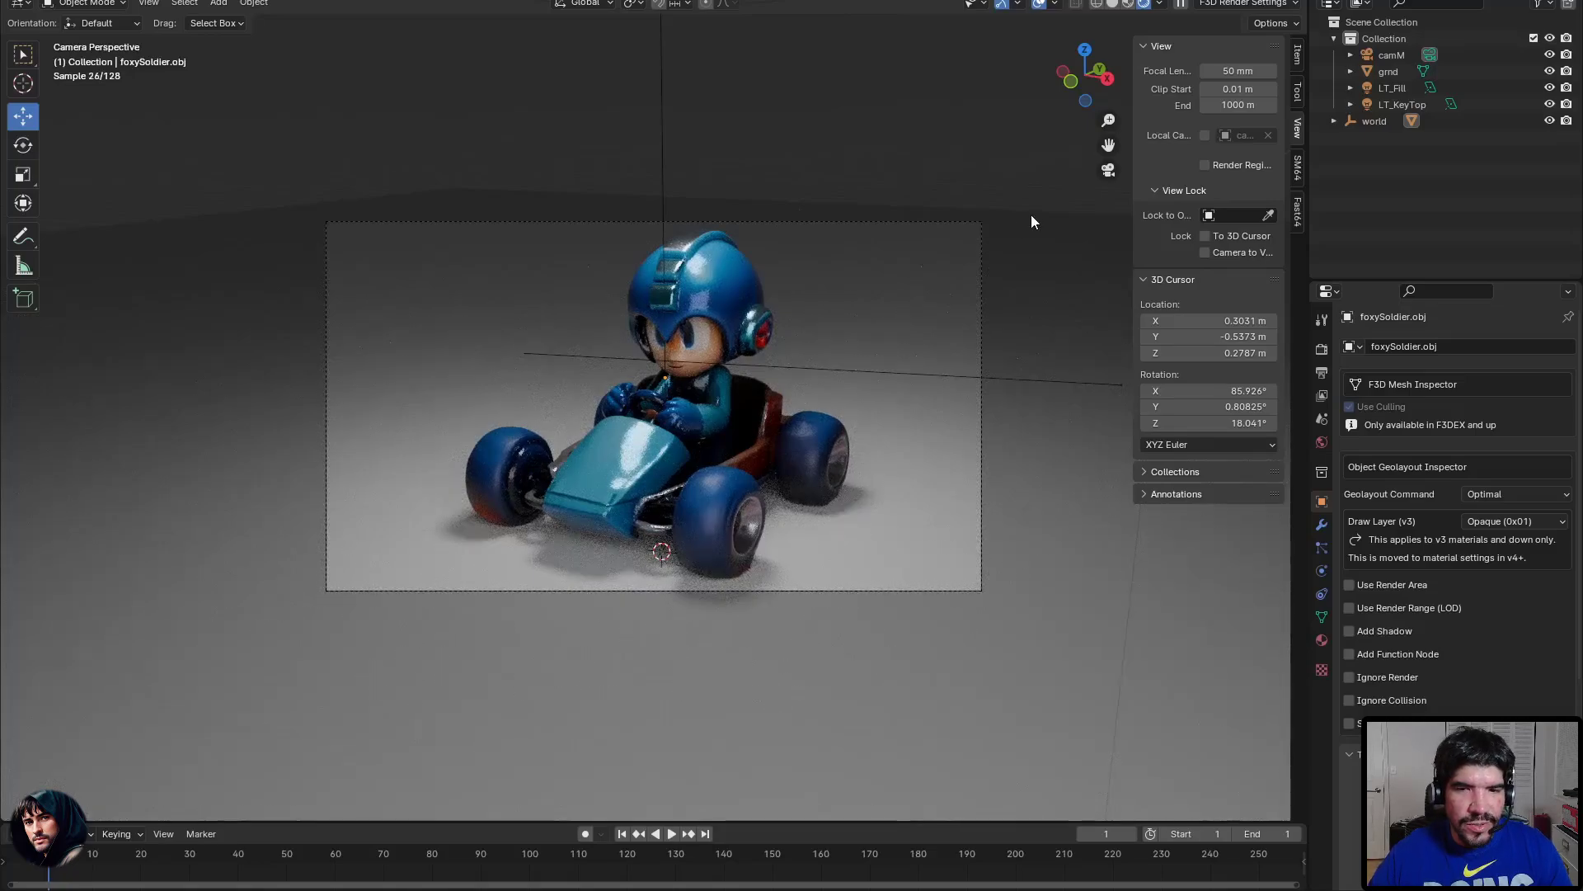
{"action": "key", "text": "F12"}
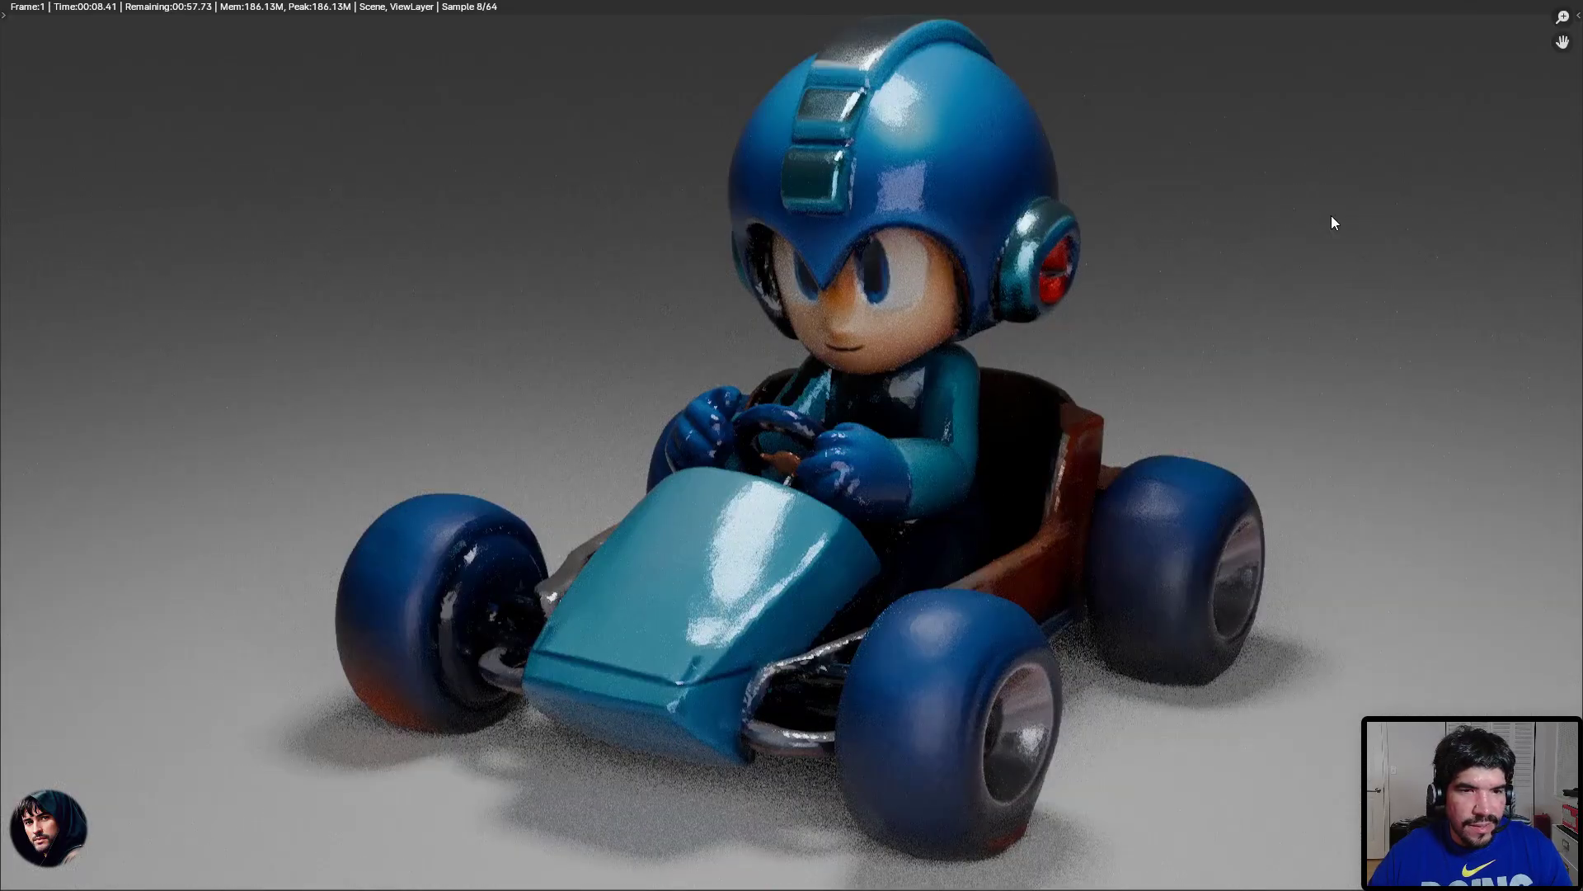
{"action": "middle_click_drag", "start_coordinate": [1285, 244], "coordinate": [1121, 348], "text": "shift"}
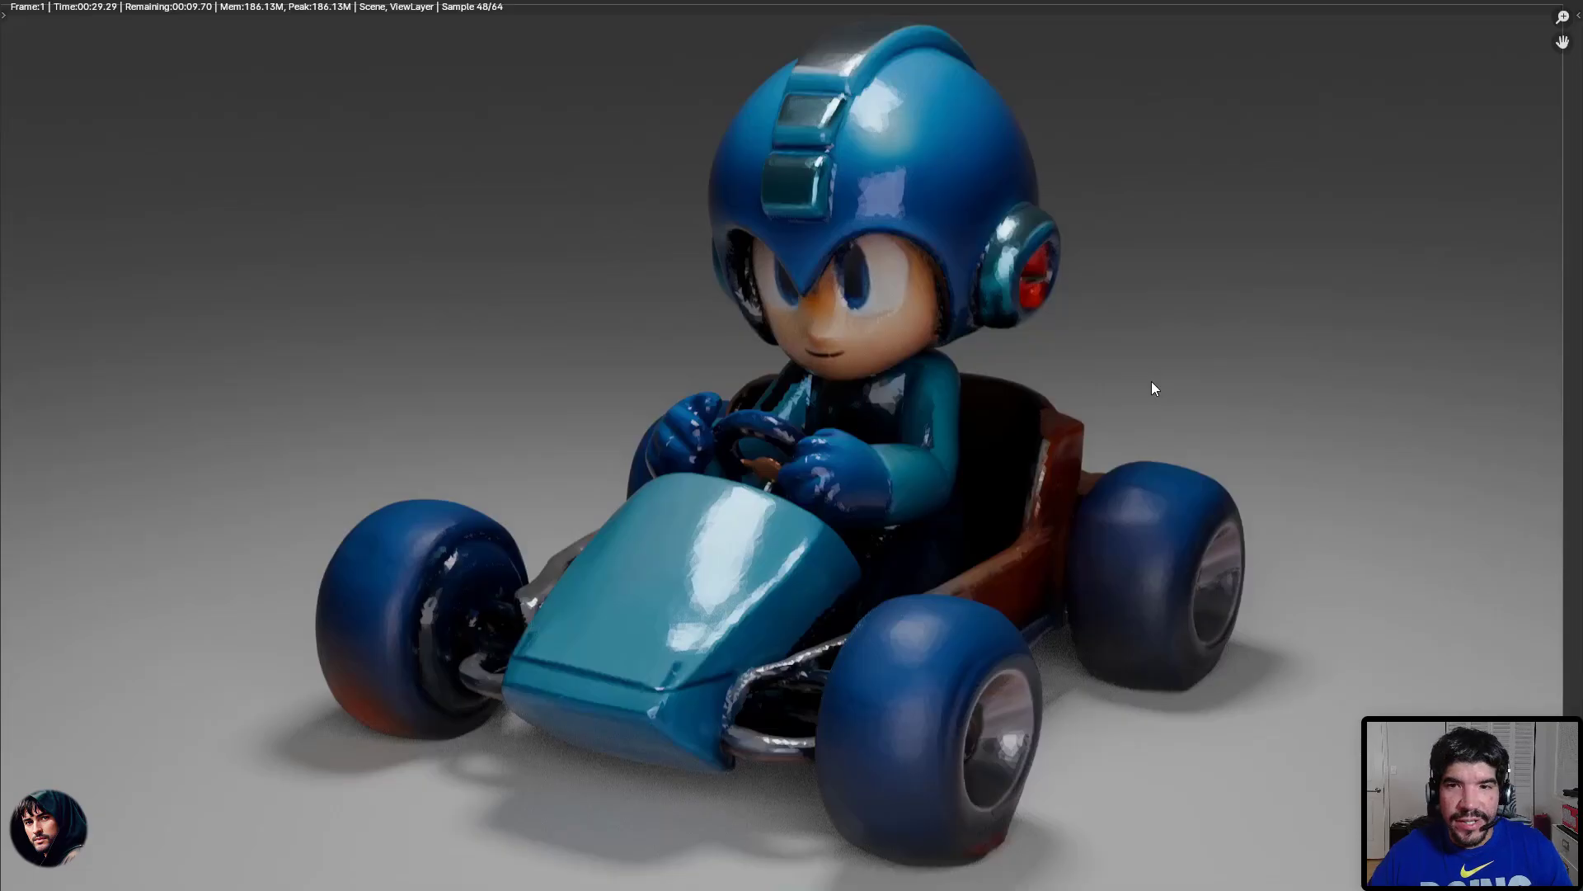
{"action": "middle_click_drag", "start_coordinate": [1151, 381], "coordinate": [1180, 363]}
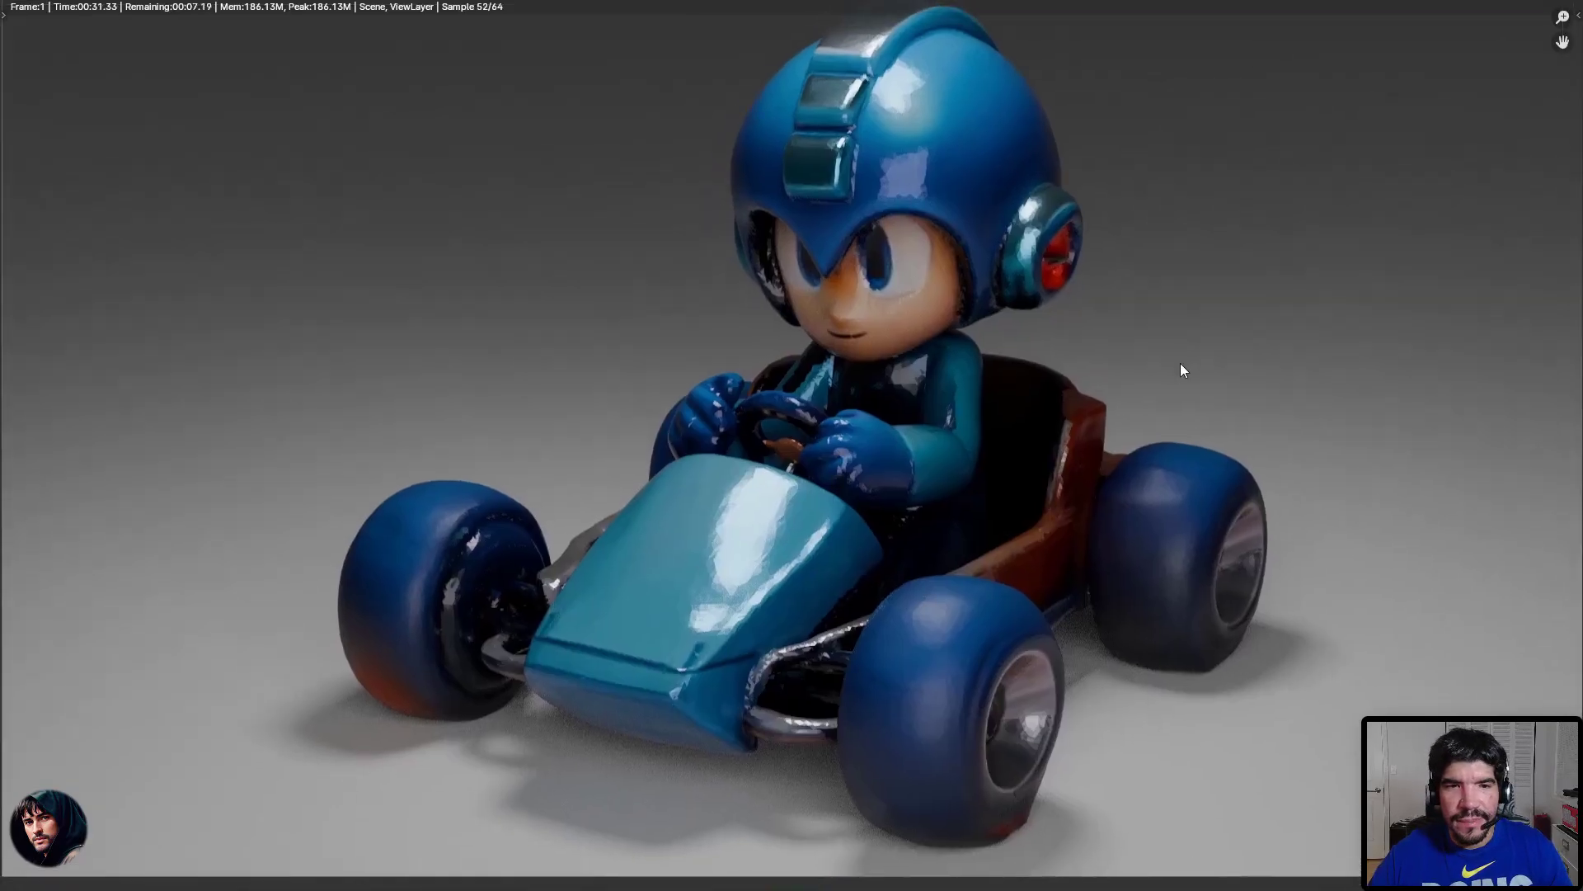
Examine the rendered kart image at different zoom levels and return from the render view.
{"action": "scroll", "coordinate": [1154, 368], "scroll_direction": "down", "scroll_amount": 2}
{"action": "scroll", "coordinate": [1040, 359], "scroll_direction": "up", "scroll_amount": 1}
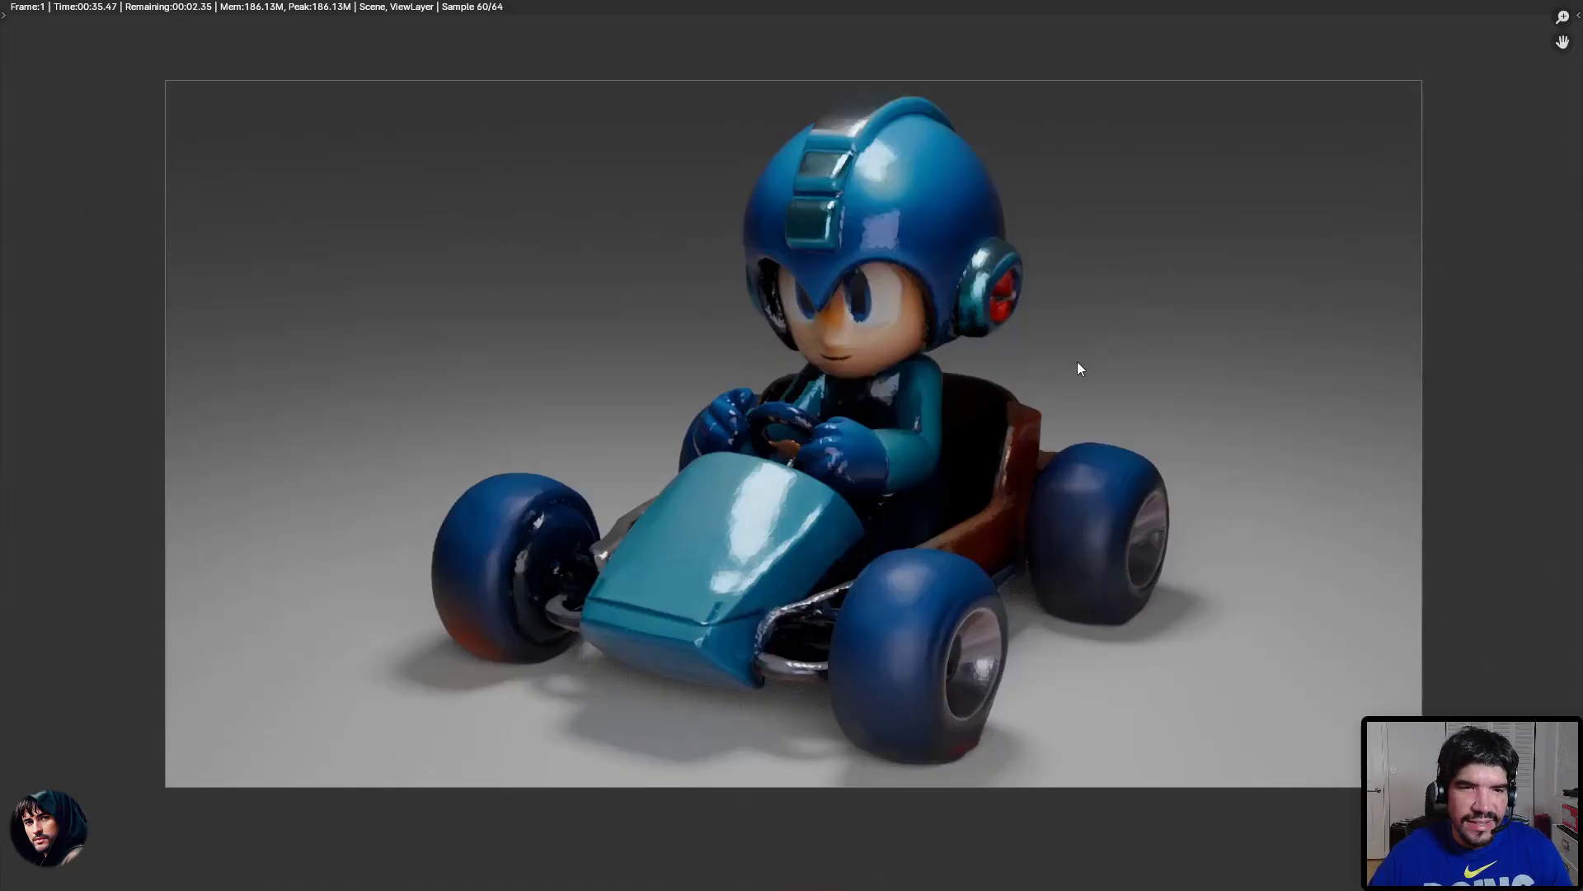
{"action": "scroll", "coordinate": [1076, 365], "scroll_direction": "up", "scroll_amount": 1}
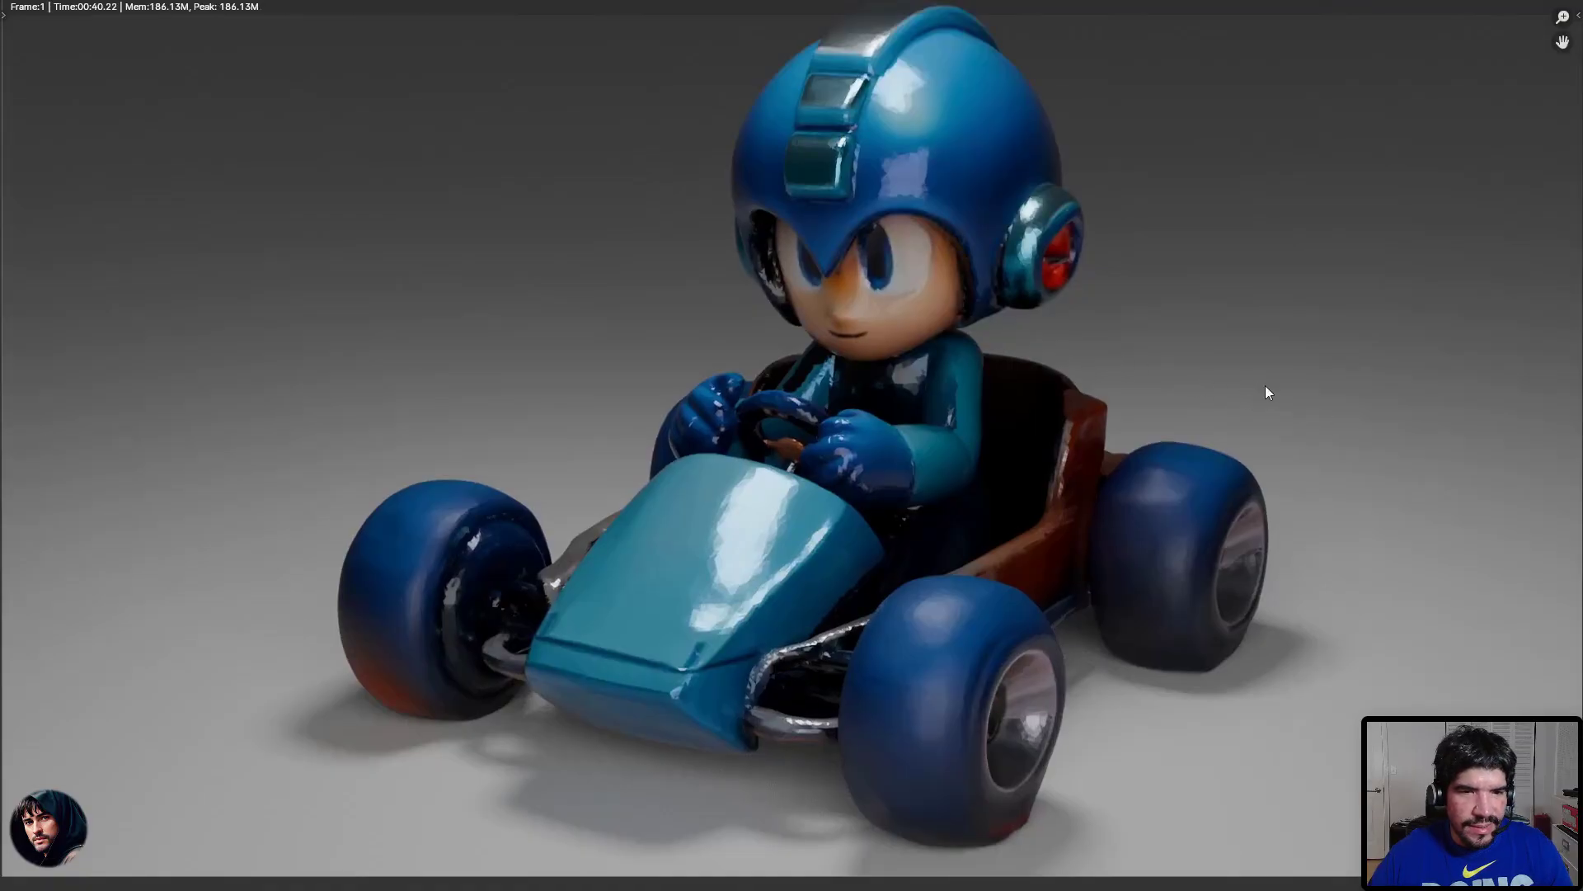
{"action": "middle_click_drag", "start_coordinate": [1241, 343], "coordinate": [1225, 361]}
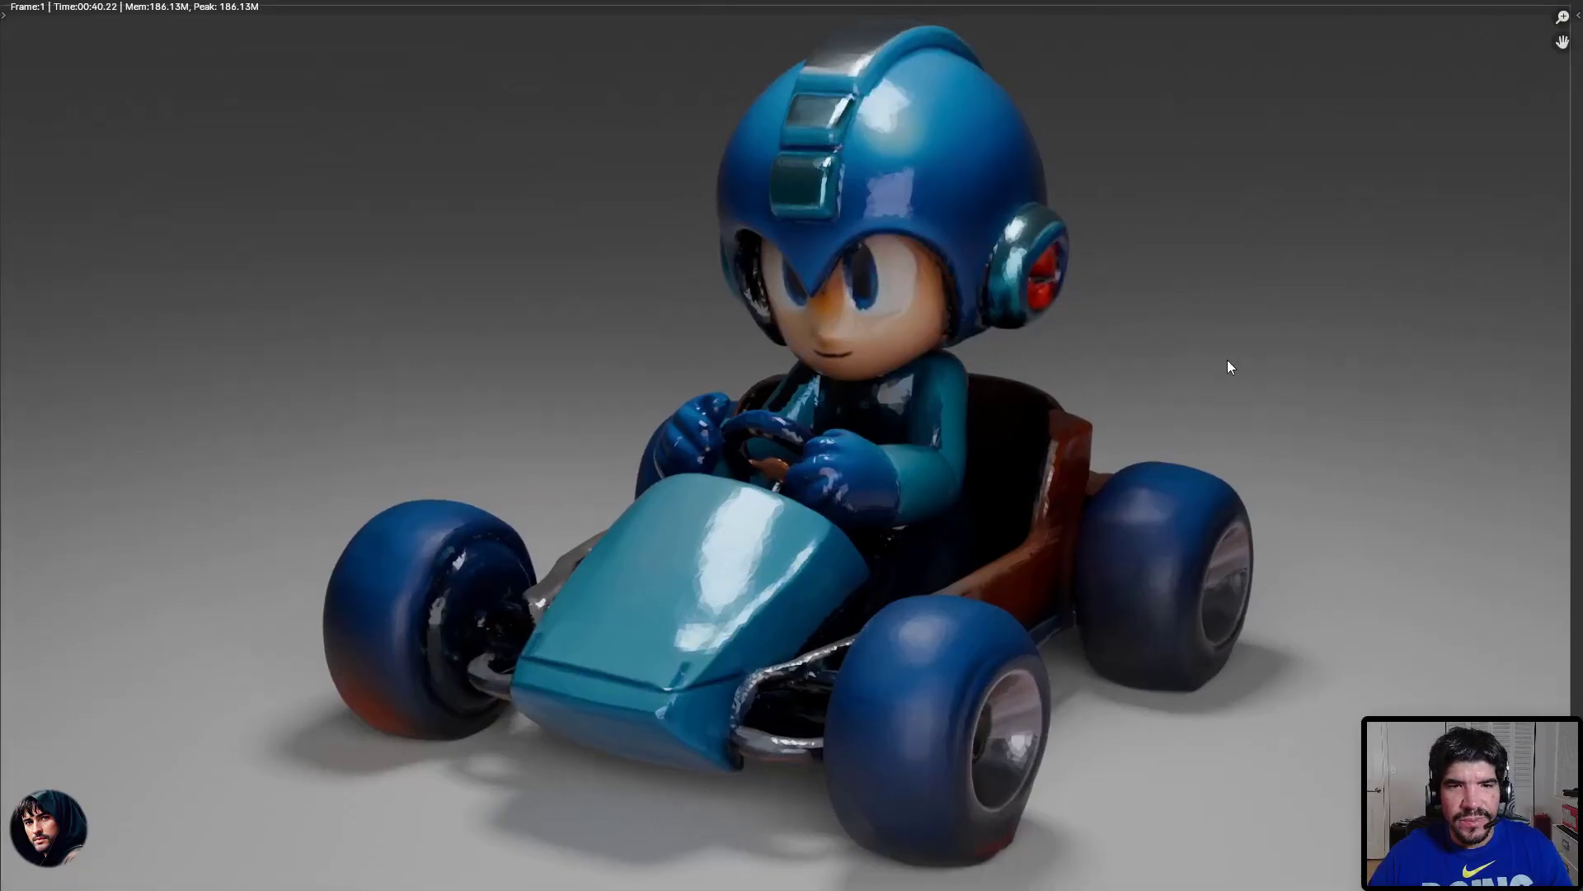
{"action": "key", "text": "Escape"}
Play the kart's rotation animation and scrub through it to frame 320.
{"action": "key", "text": "space"}
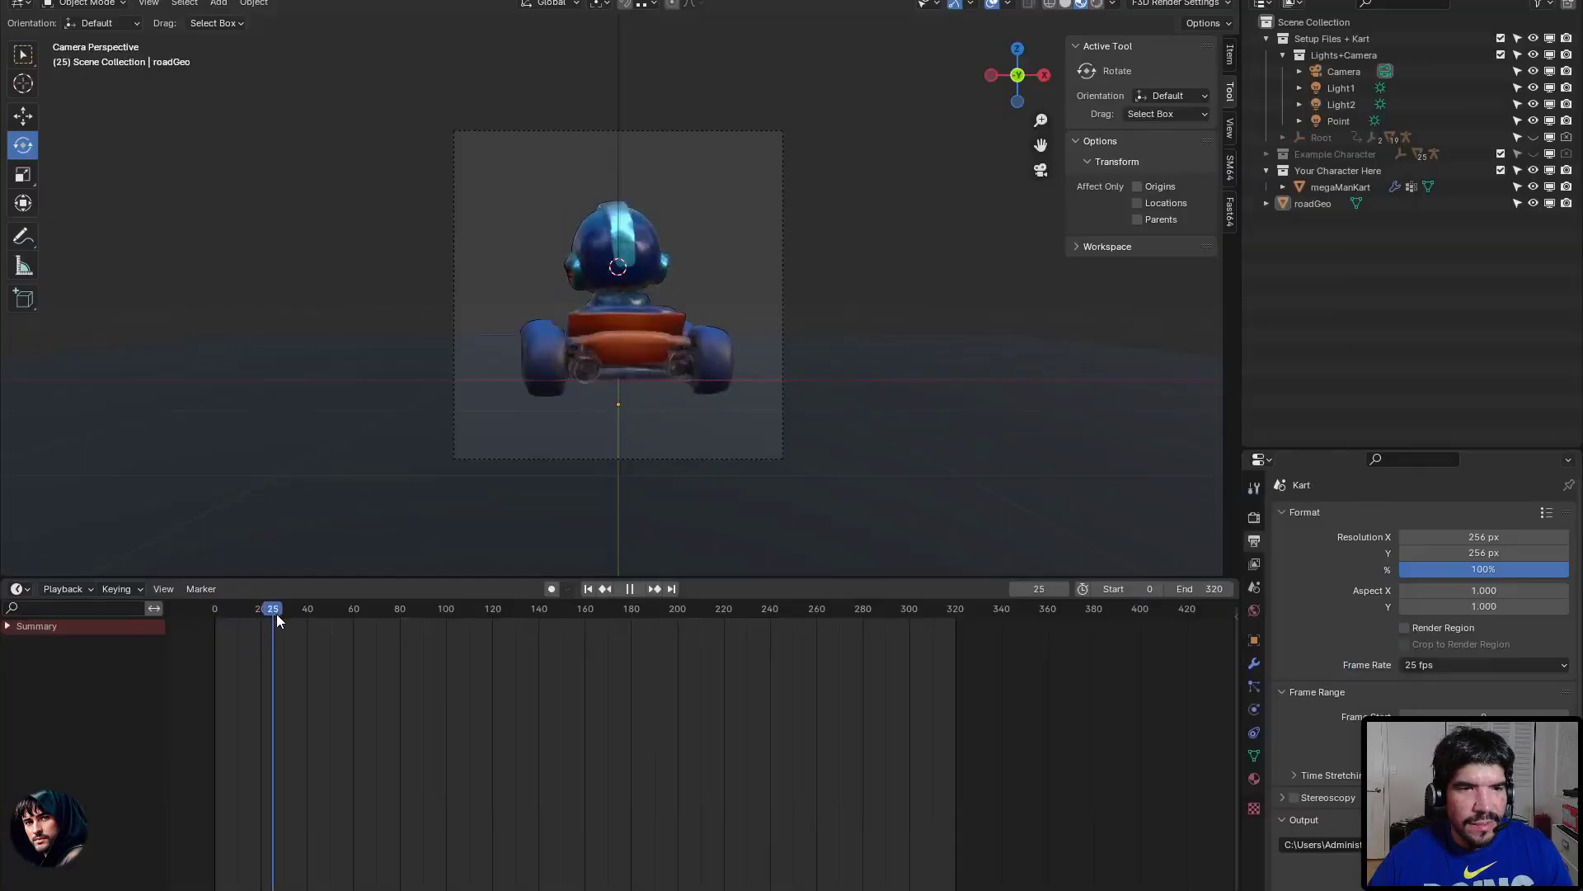
{"action": "left_click_drag", "start_coordinate": [322, 618], "coordinate": [955, 677]}
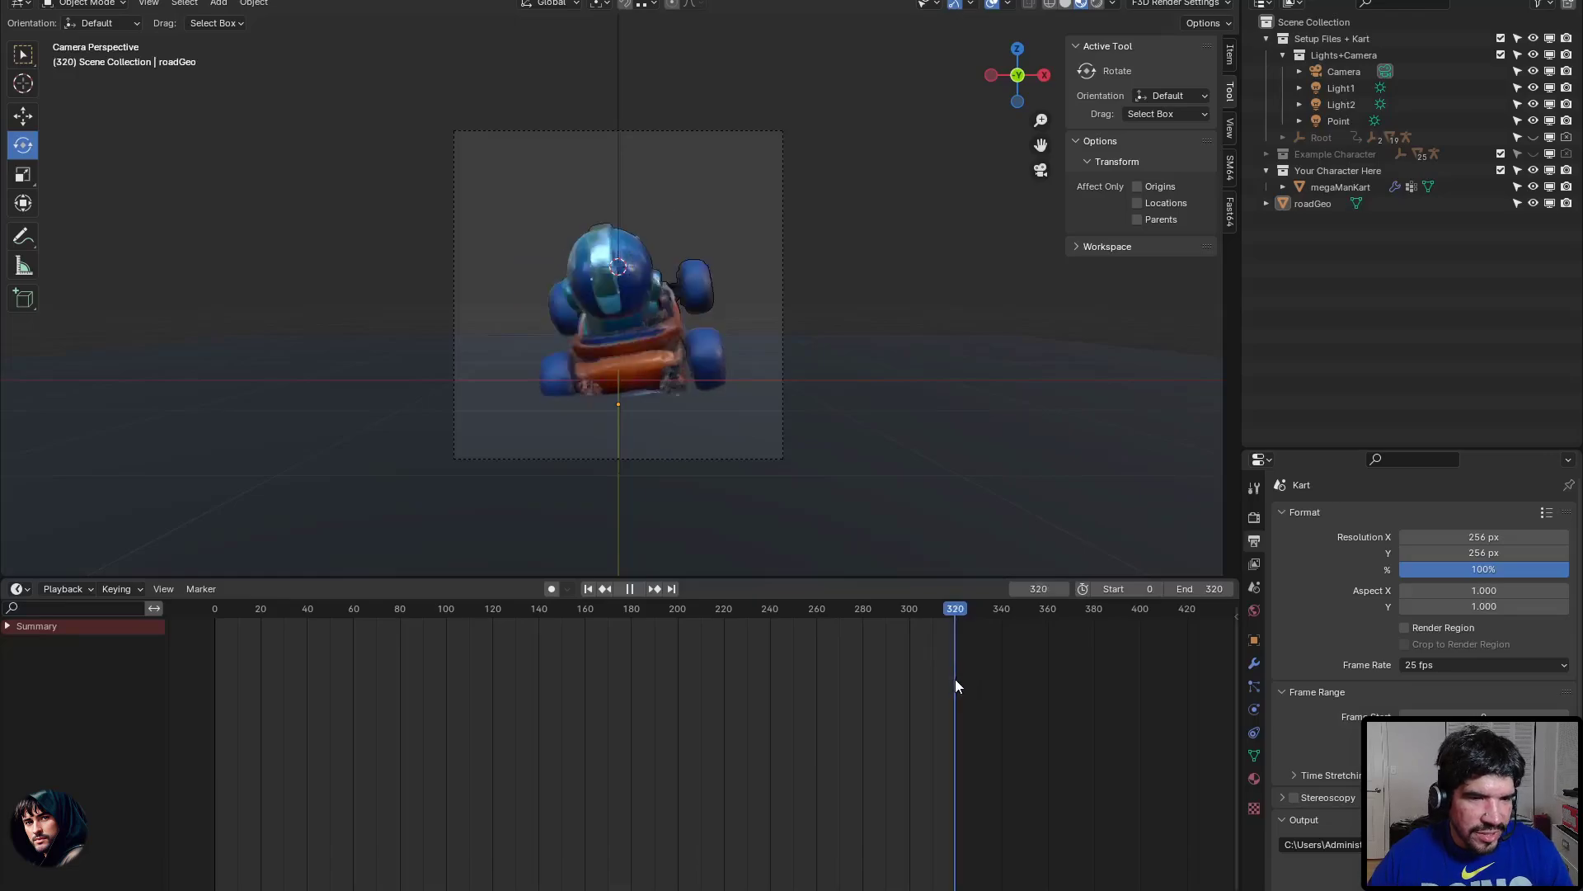
Select the road plane roadGeo and lower it by about 0.19 along the global Z axis beneath the kart.
{"action": "left_click", "coordinate": [732, 428]}
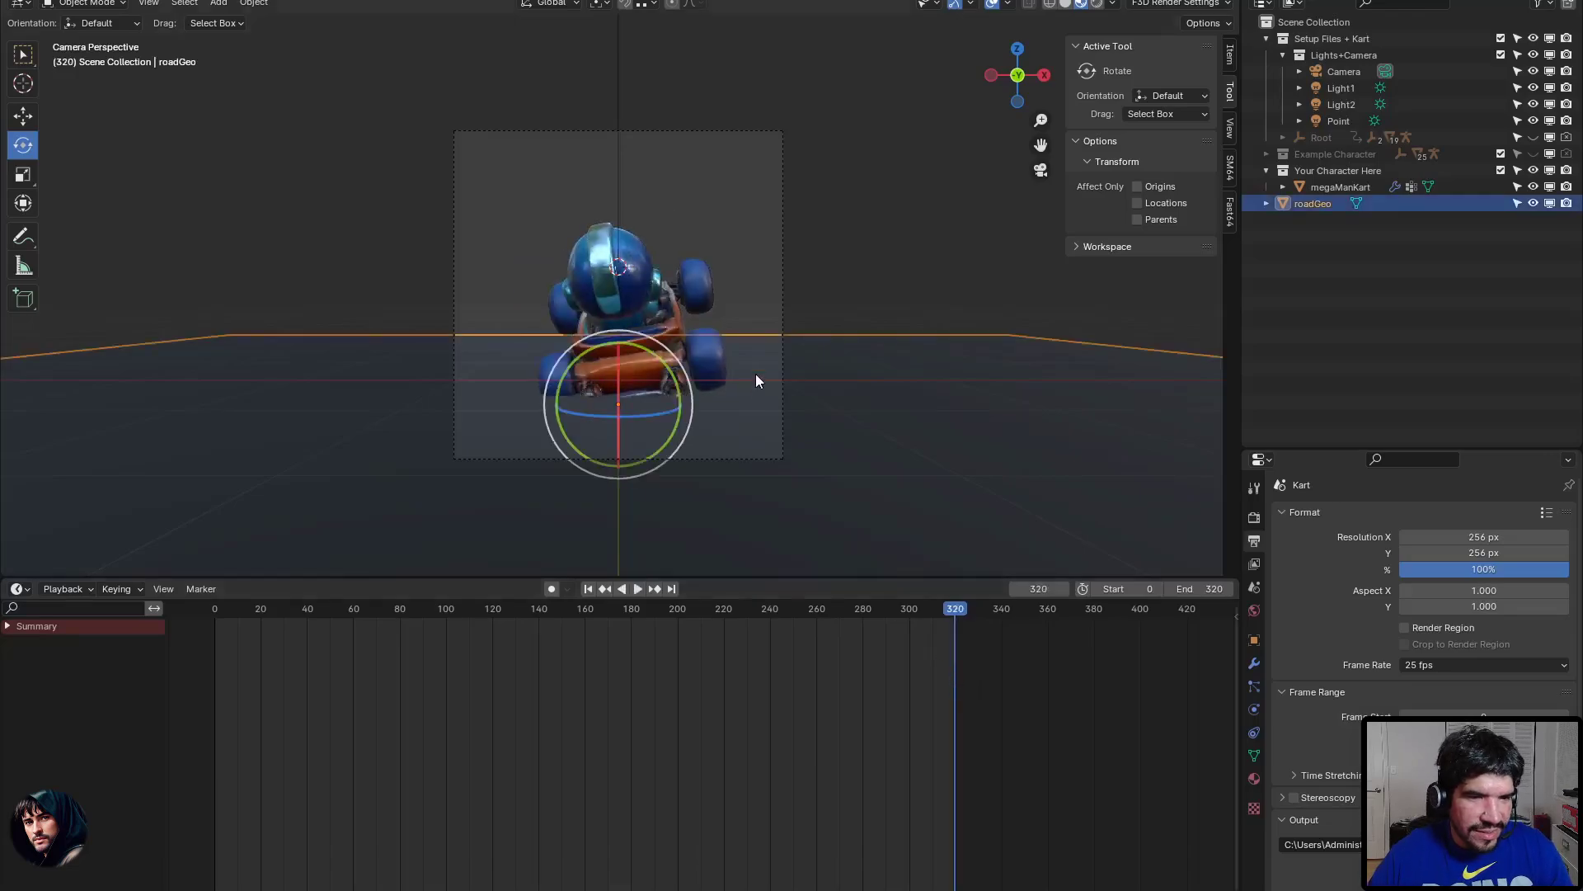
{"action": "middle_click_drag", "start_coordinate": [755, 374], "coordinate": [811, 357]}
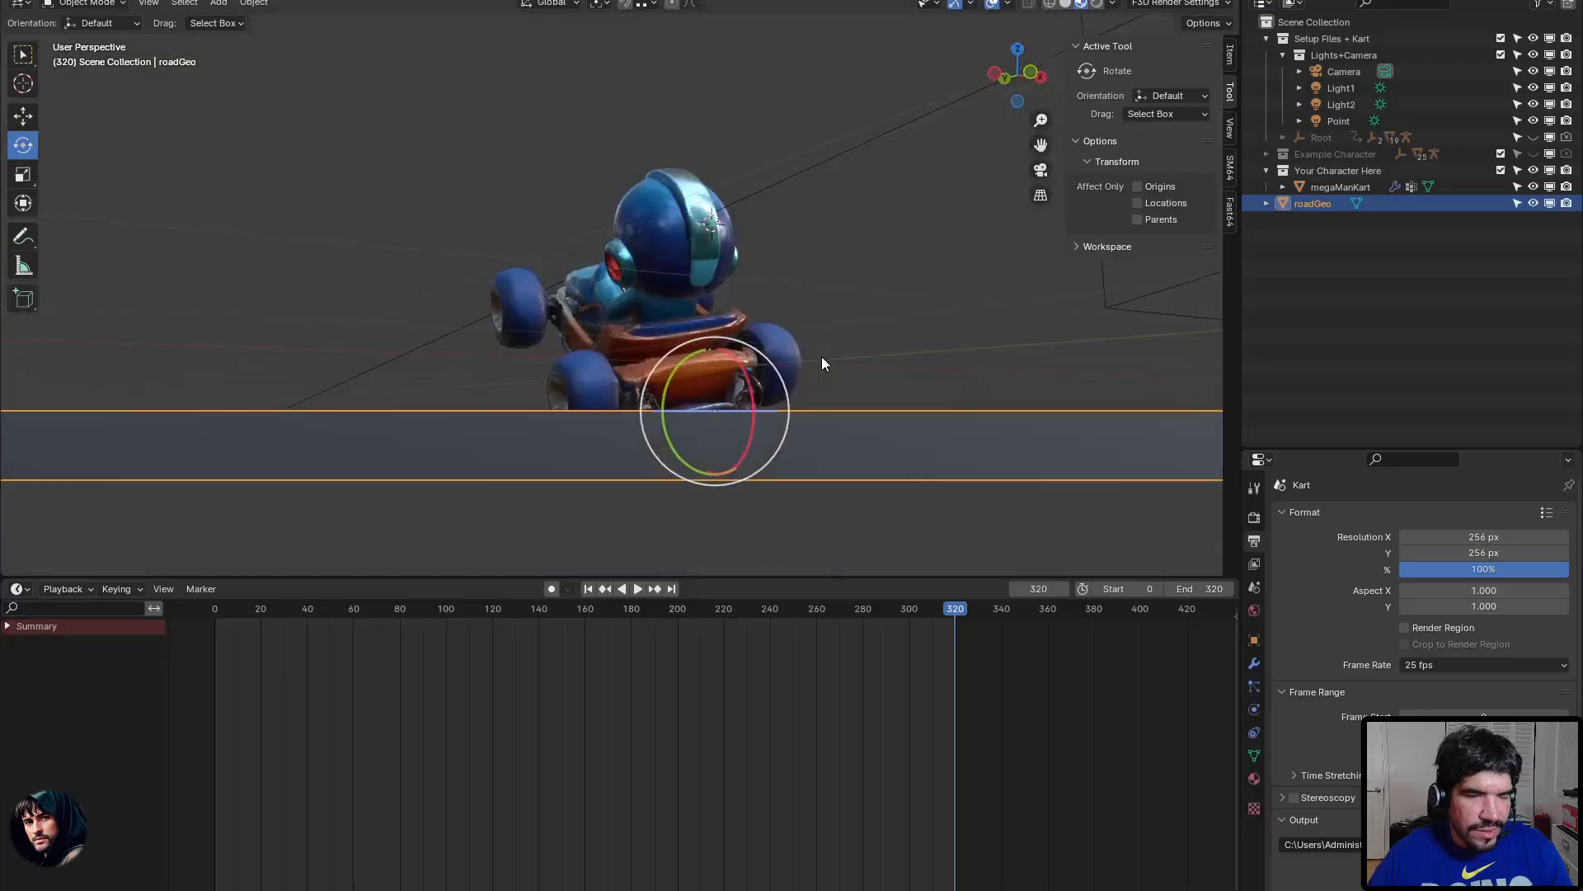
{"action": "middle_click_drag", "start_coordinate": [823, 361], "coordinate": [831, 378]}
{"action": "left_click", "coordinate": [17, 121]}
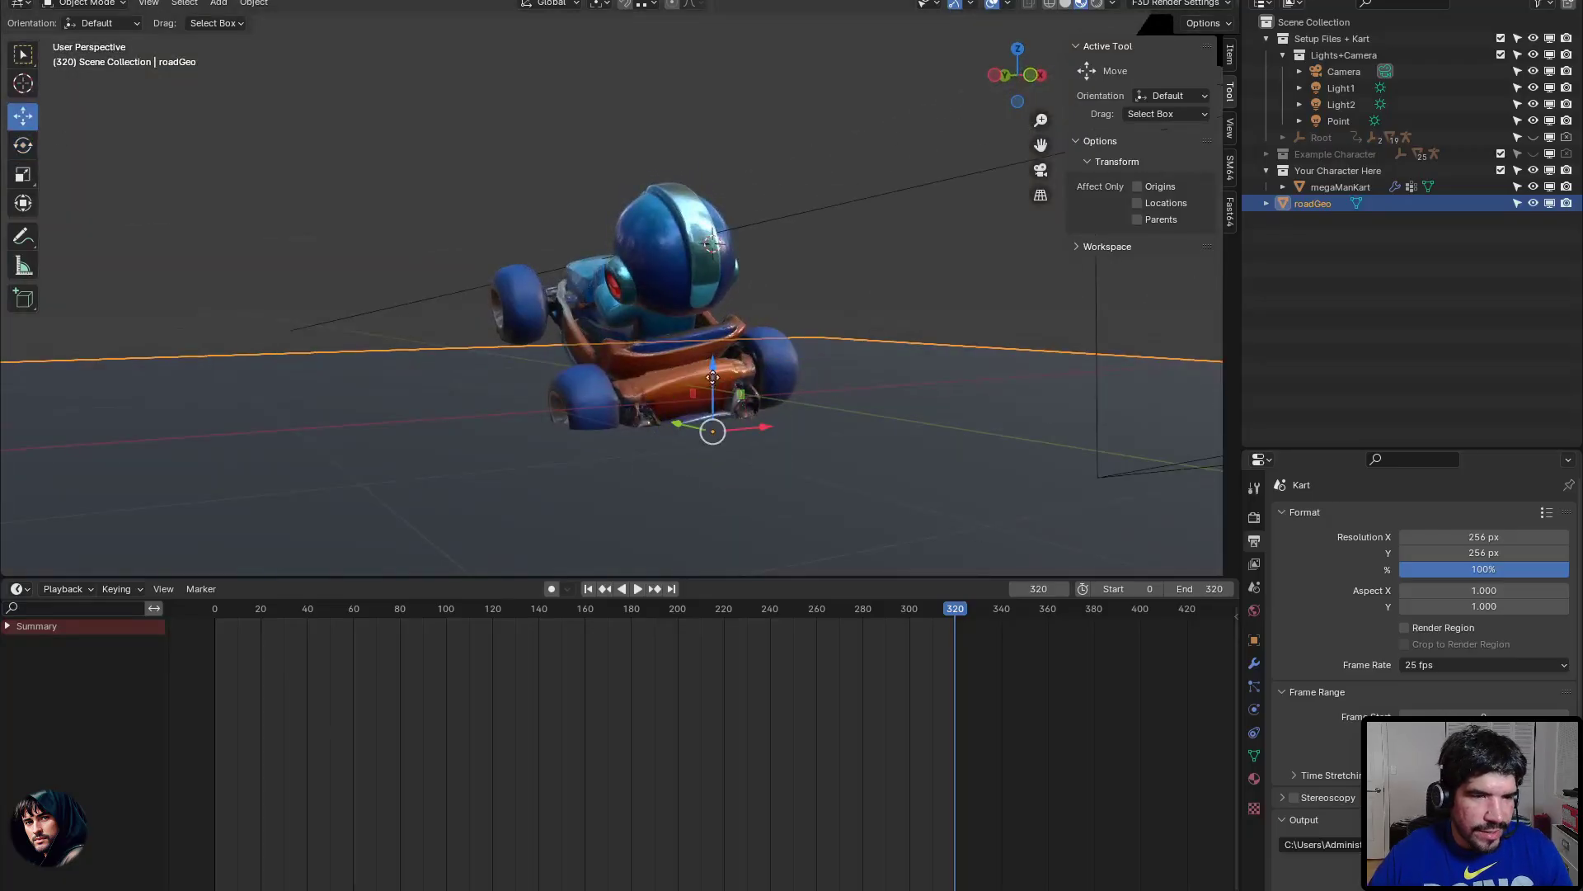
{"action": "left_click_drag", "start_coordinate": [710, 368], "coordinate": [746, 407]}
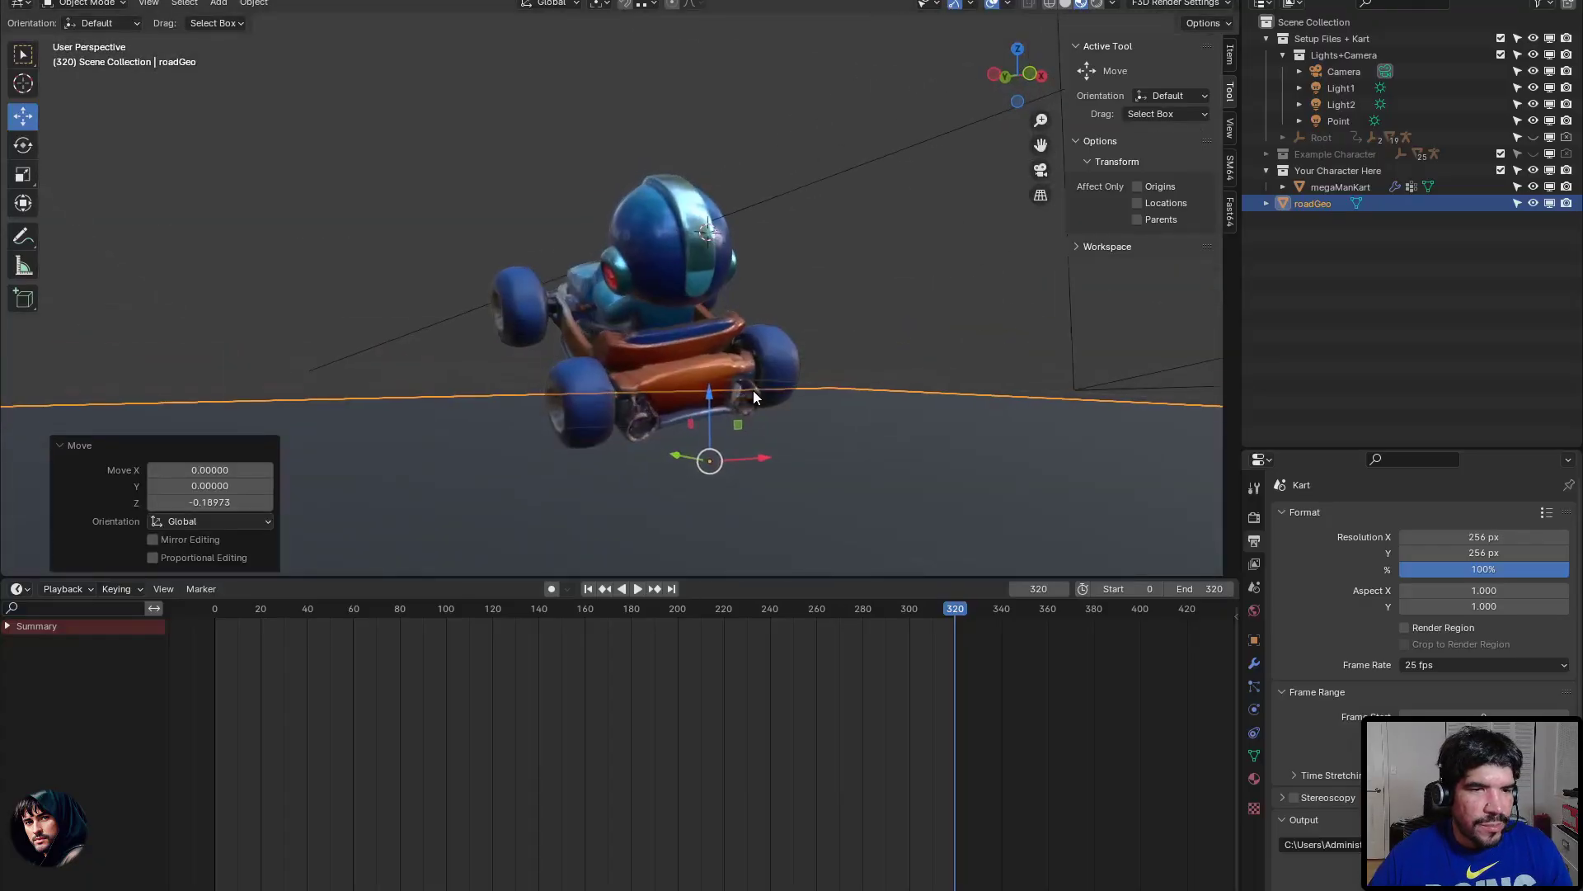
{"action": "middle_click_drag", "start_coordinate": [754, 397], "coordinate": [750, 400]}
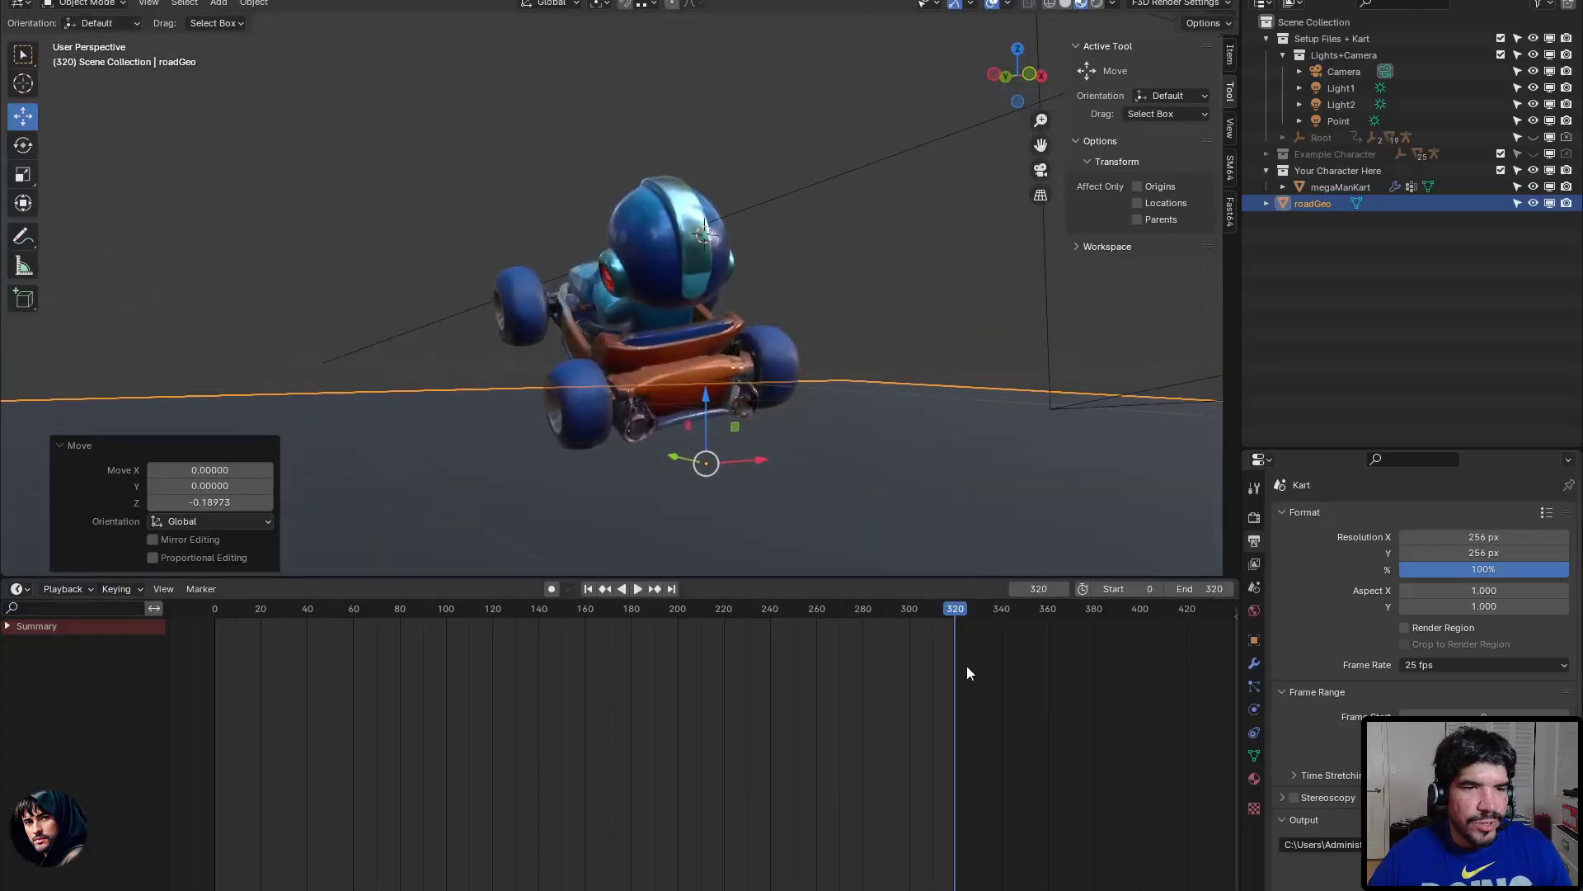
Check the kart at frame 291 and lower roadGeo by a further 0.41 or so along Z.
{"action": "left_click_drag", "start_coordinate": [952, 612], "coordinate": [890, 616]}
{"action": "middle_click_drag", "start_coordinate": [714, 432], "coordinate": [709, 404]}
{"action": "left_click_drag", "start_coordinate": [689, 336], "coordinate": [674, 430]}
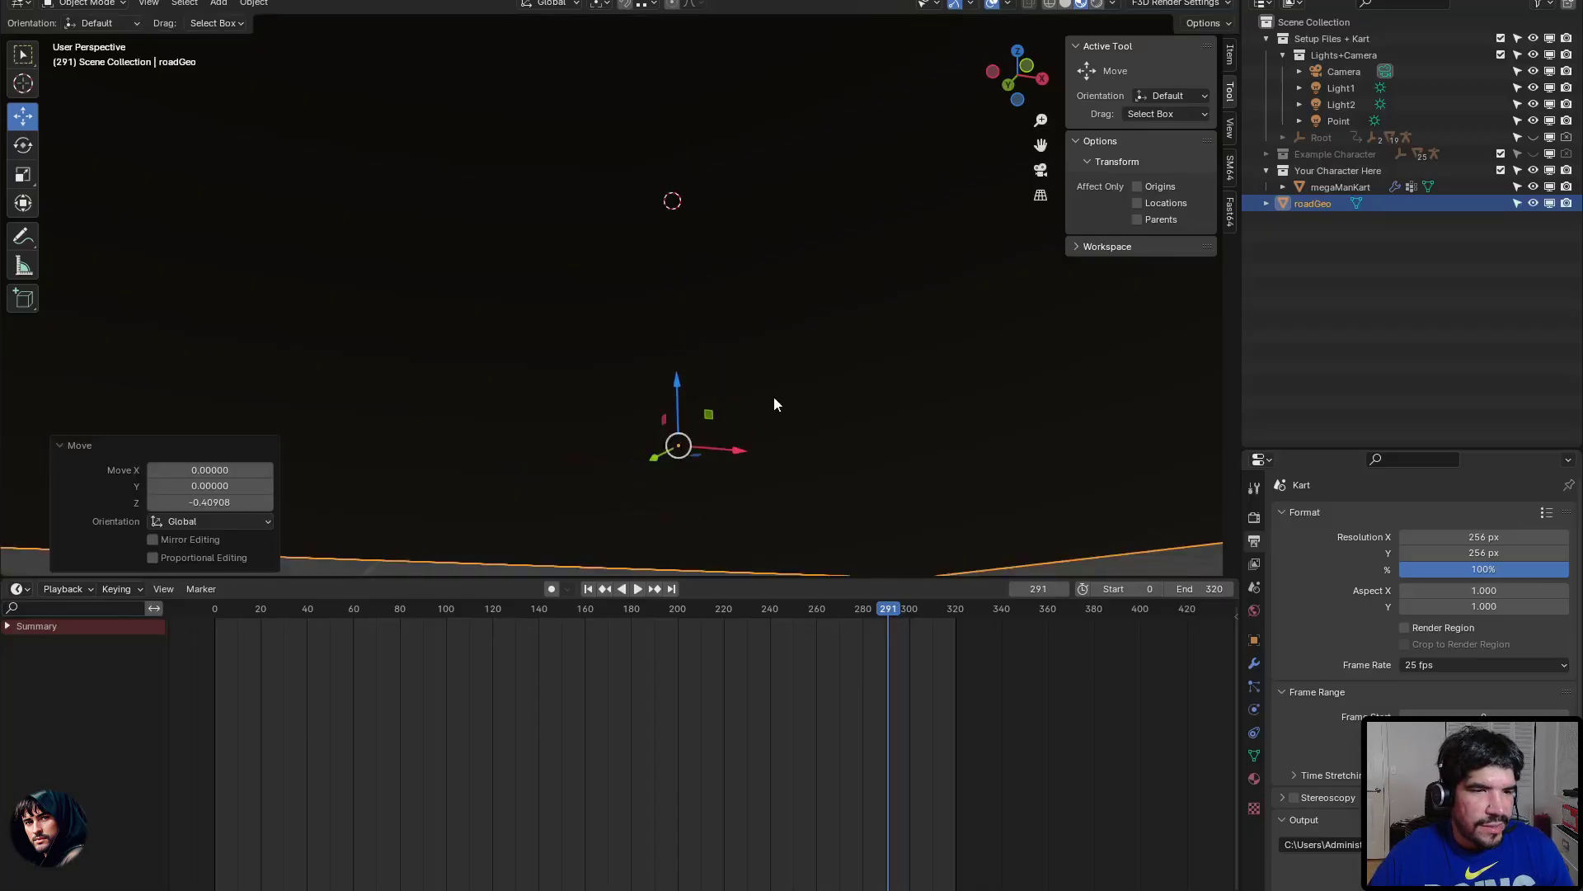
Return the animation to frame 0 and view the kart through the scene camera.
{"action": "left_click_drag", "start_coordinate": [881, 611], "coordinate": [213, 609]}
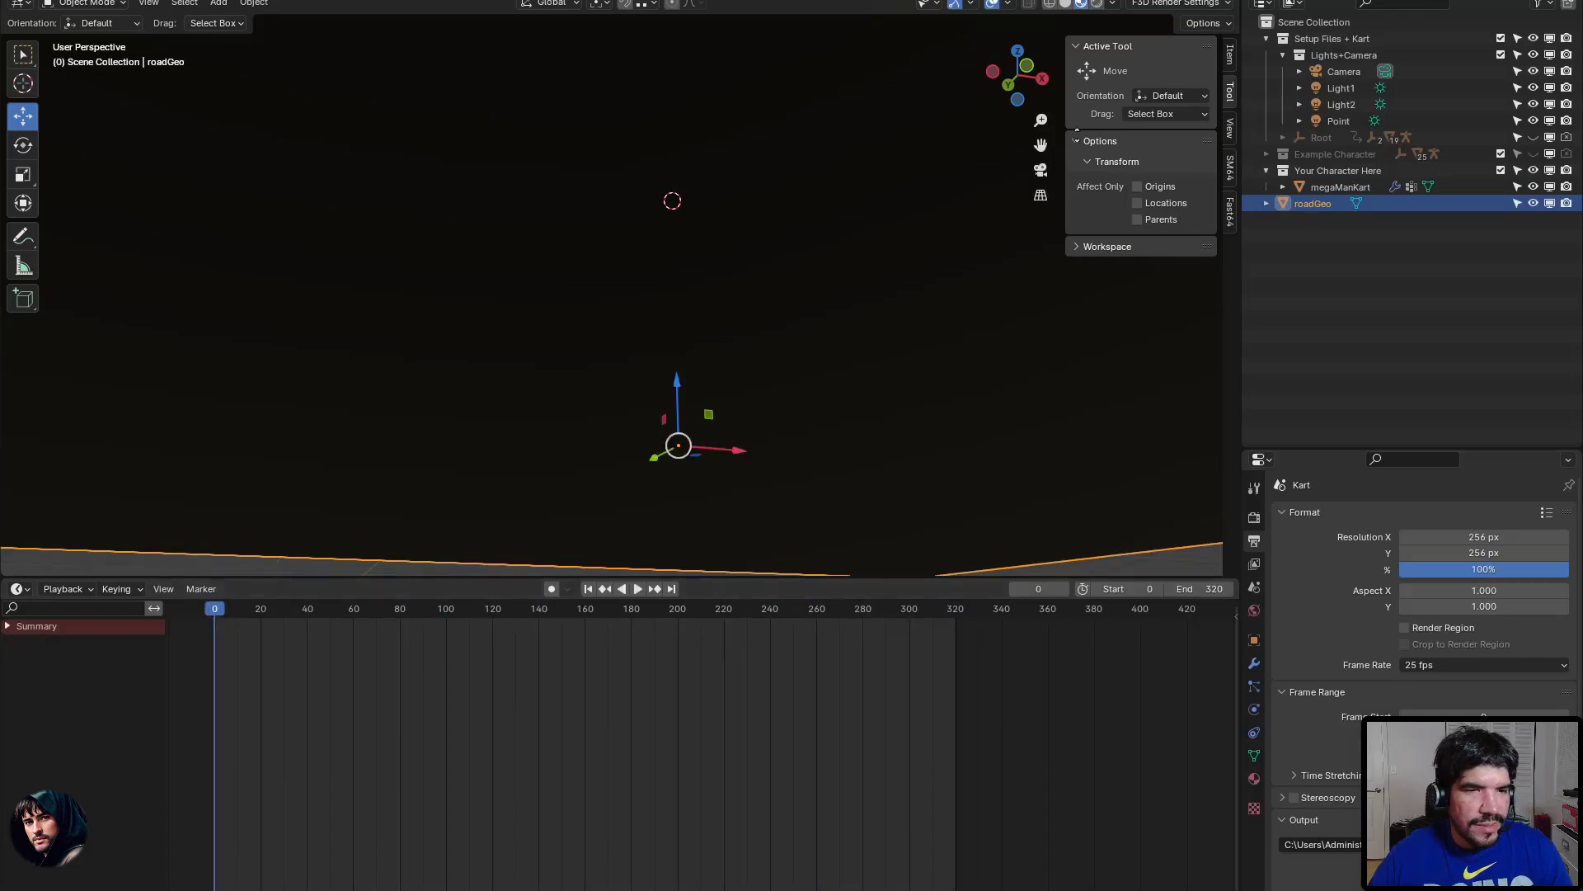
{"action": "middle_click_drag", "start_coordinate": [1001, 206], "coordinate": [869, 325]}
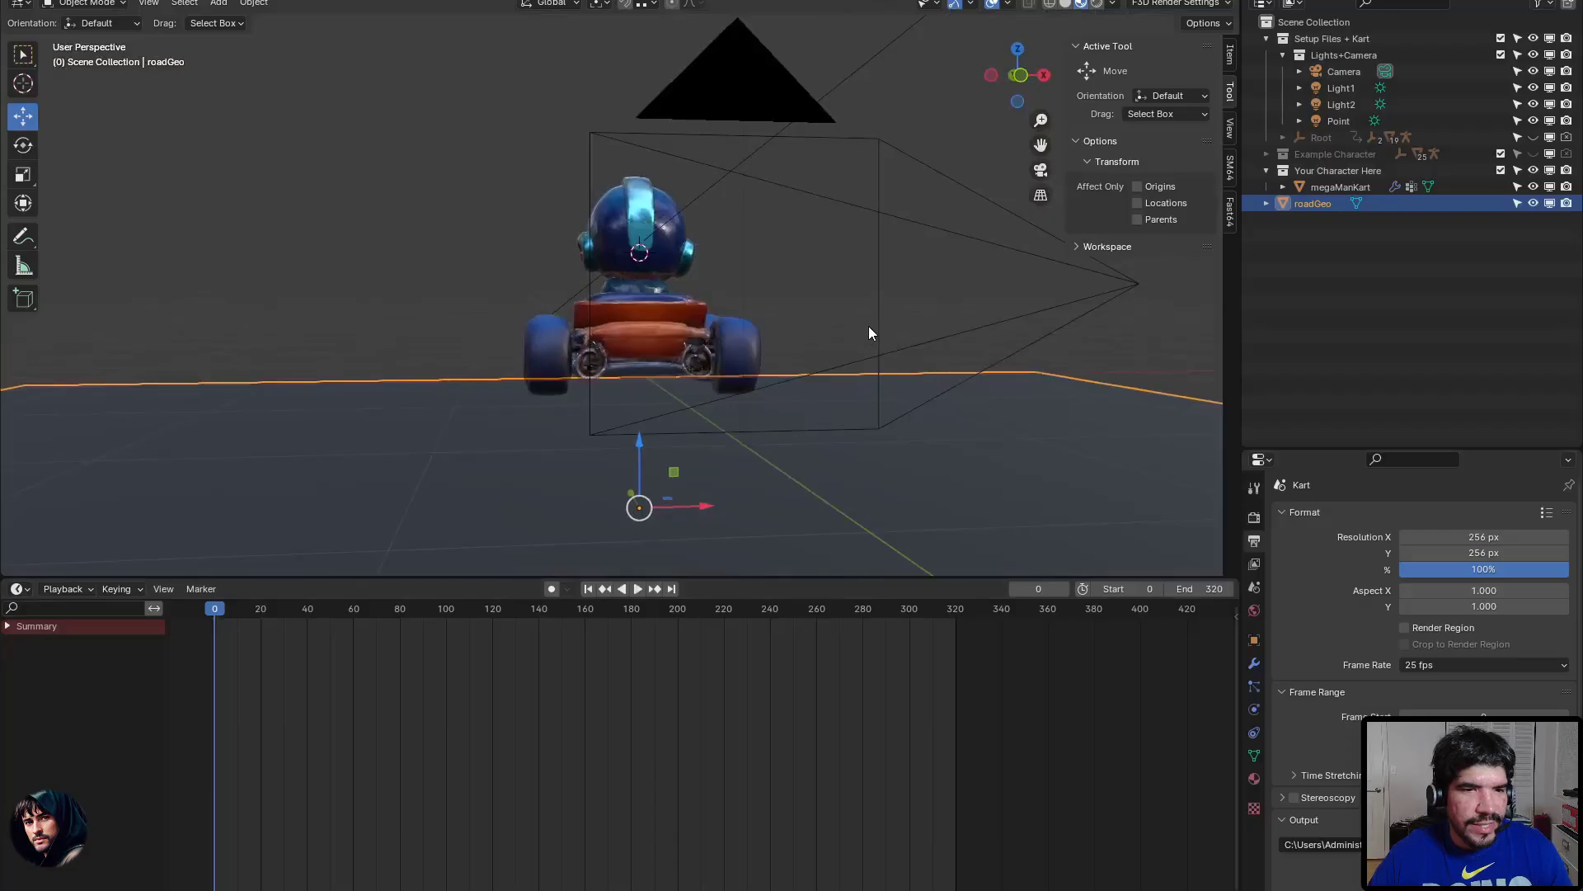
{"action": "key", "text": "KP_0"}
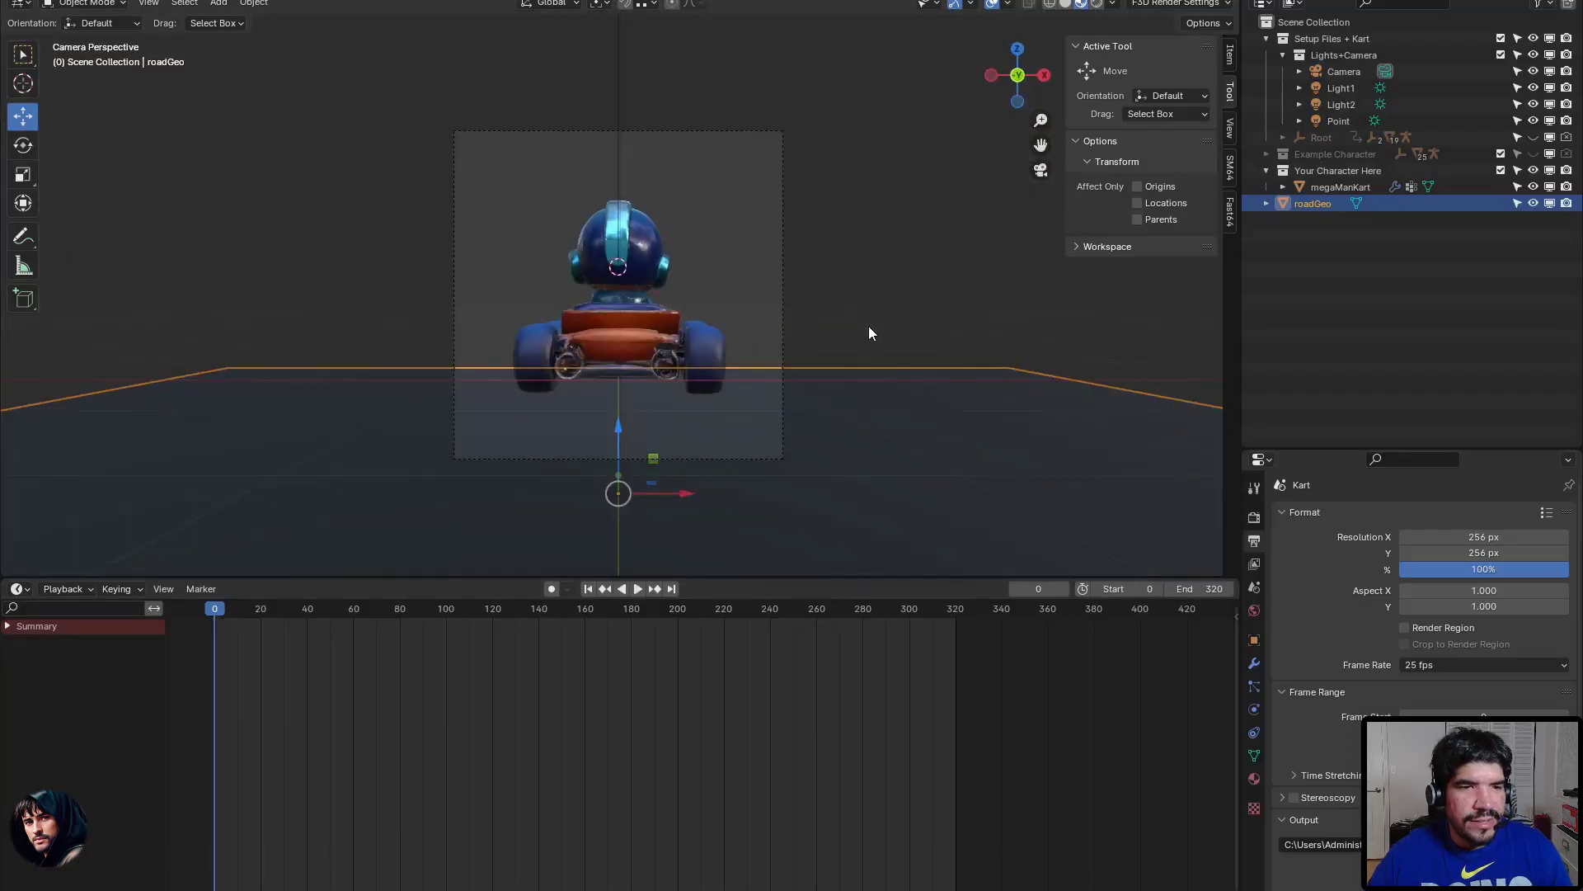
Deselect the road plane and render the full kart animation, moving the render window closer to the kart.
{"action": "left_click", "coordinate": [37, 1]}
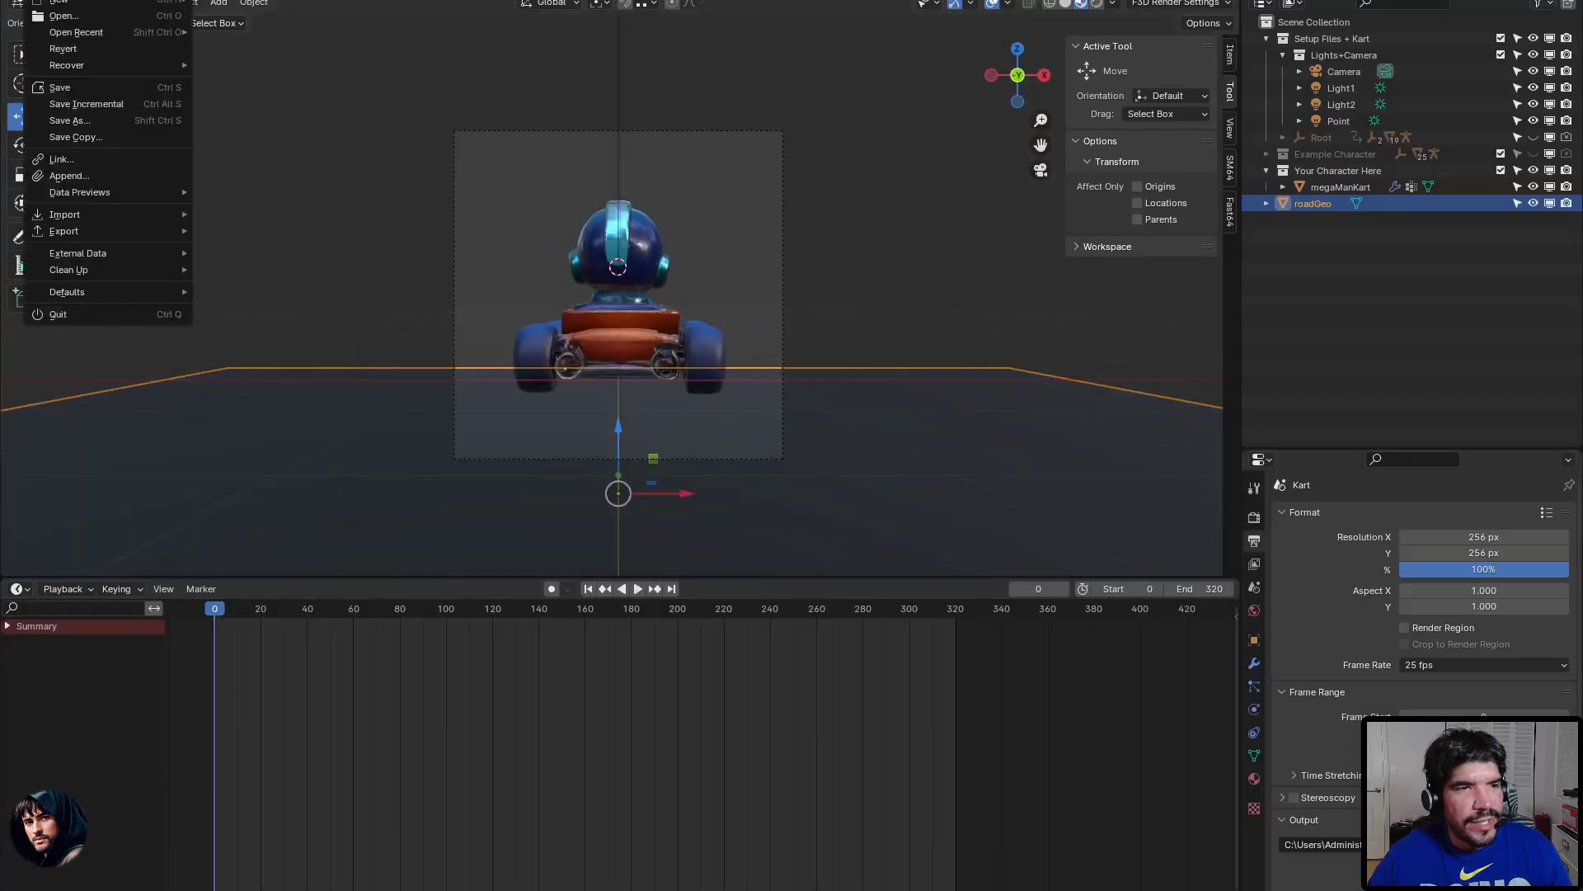
{"action": "left_click", "coordinate": [761, 238]}
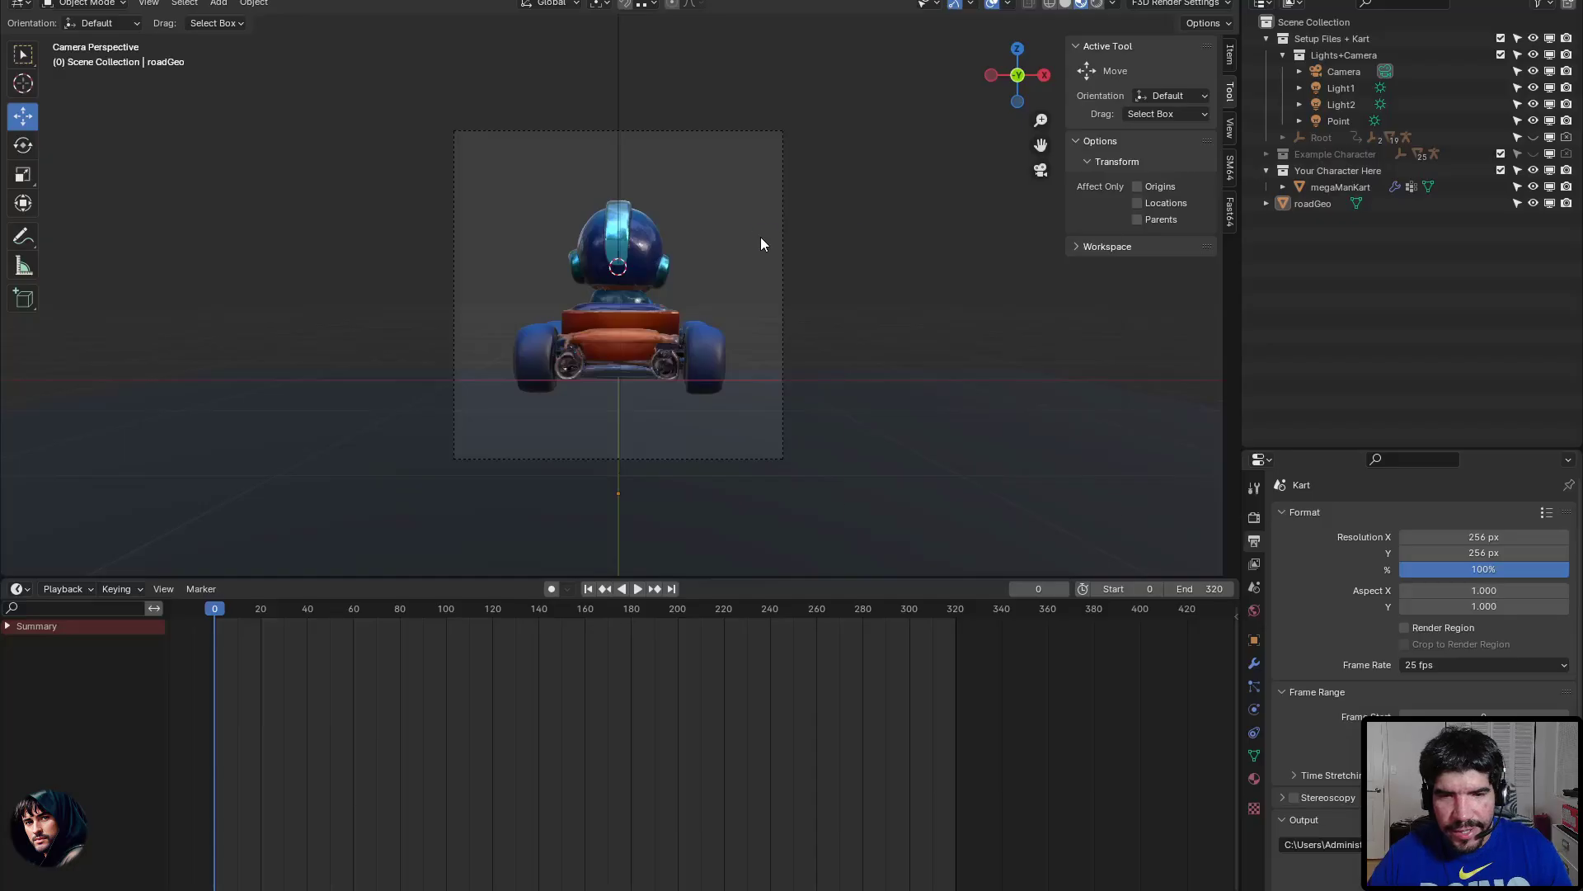
{"action": "key", "text": "ctrl+F12"}
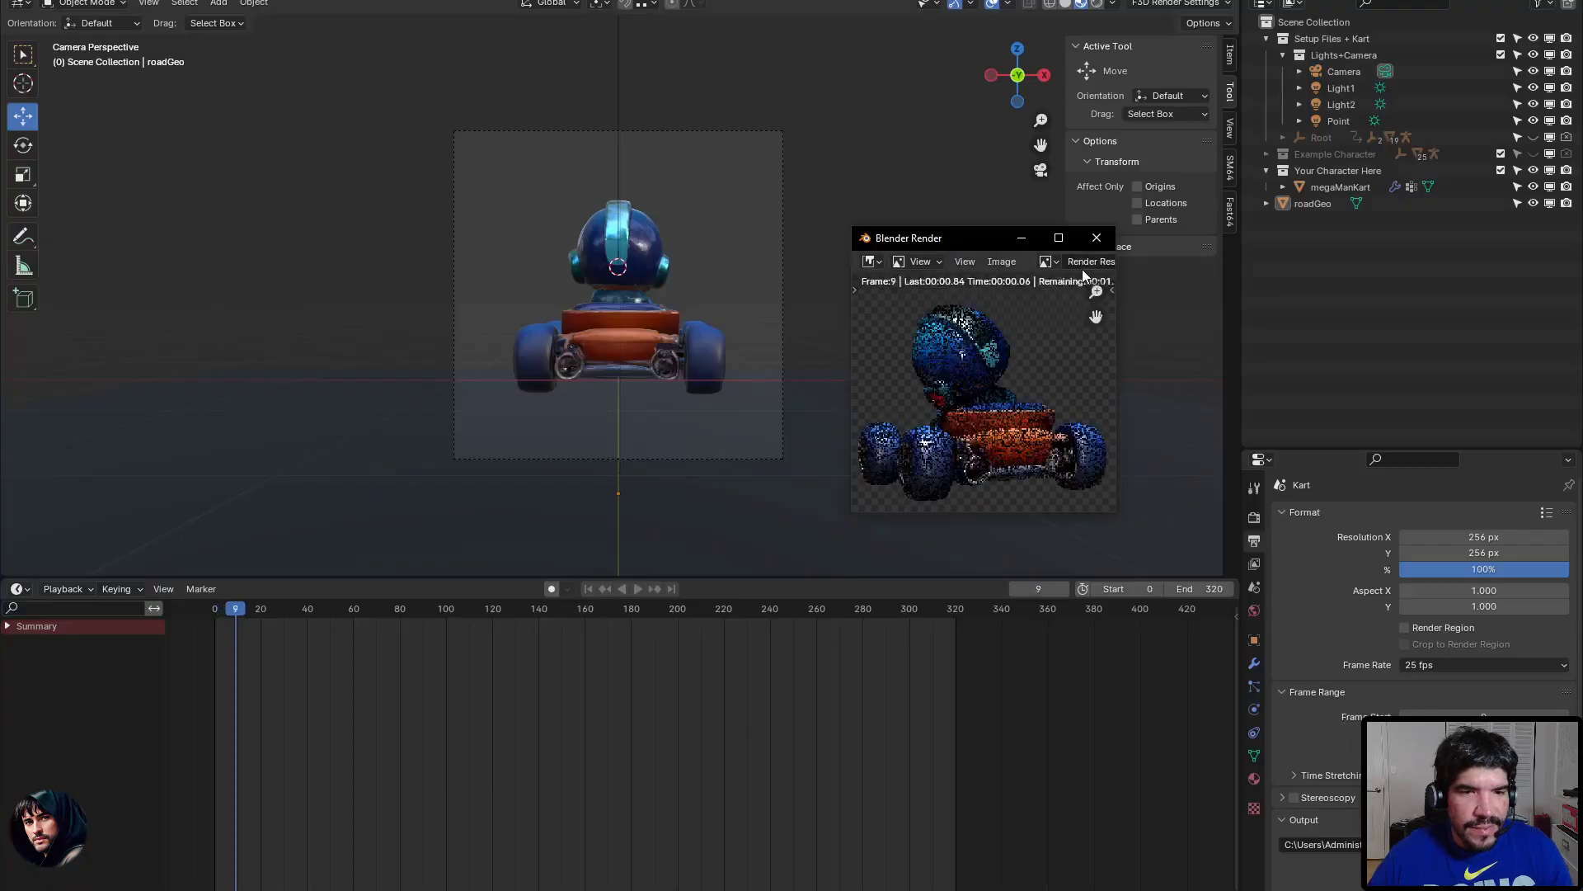
{"action": "left_click_drag", "start_coordinate": [986, 240], "coordinate": [929, 212]}
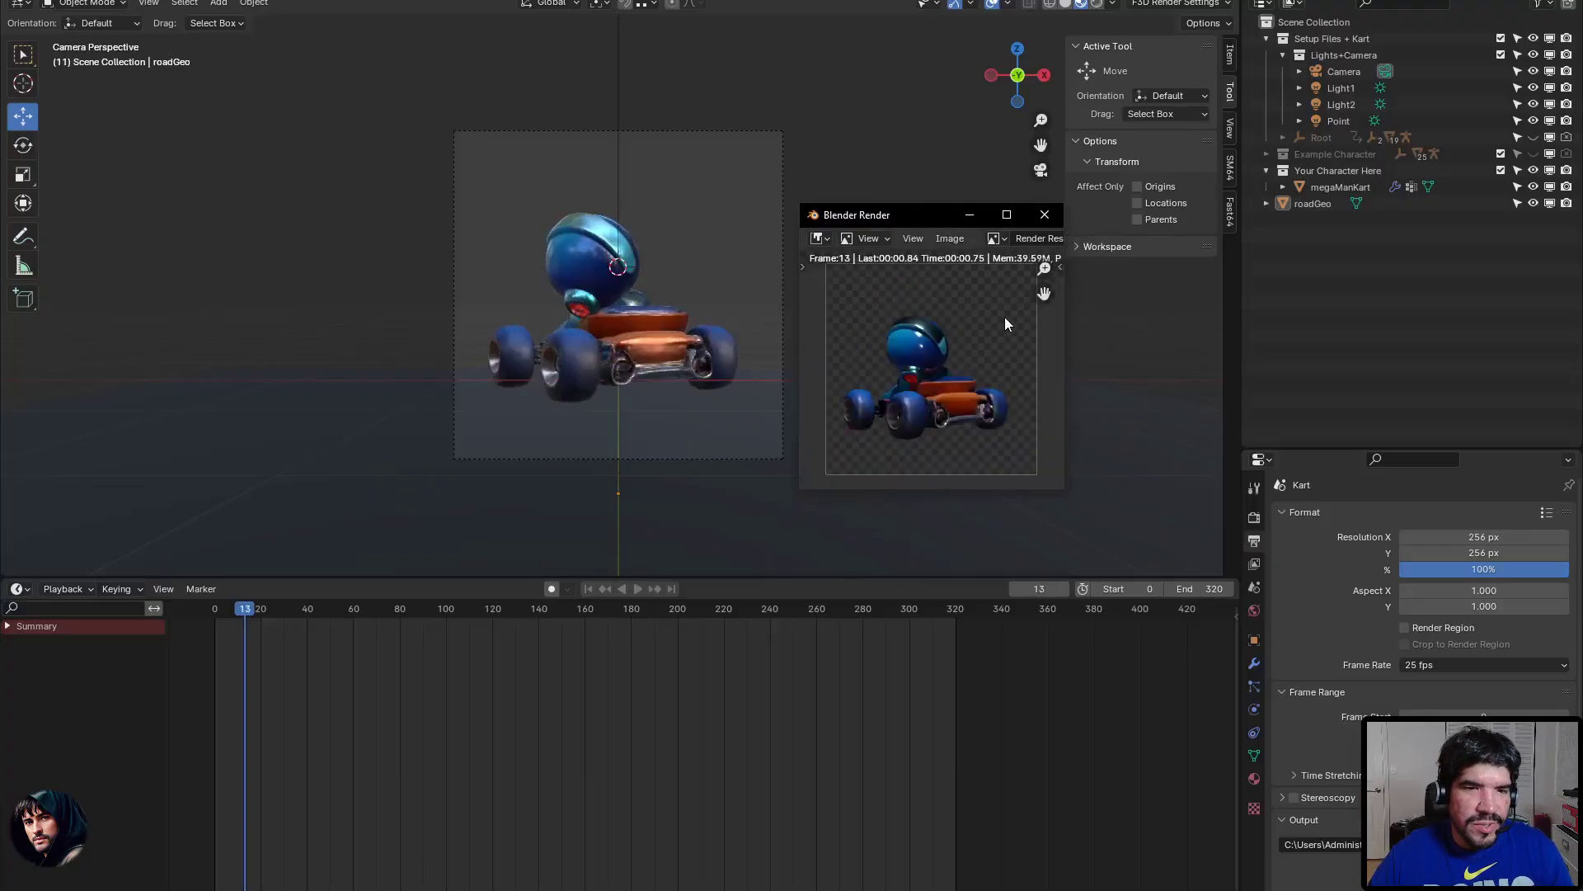
{"action": "middle_click_drag", "start_coordinate": [983, 314], "coordinate": [986, 324]}
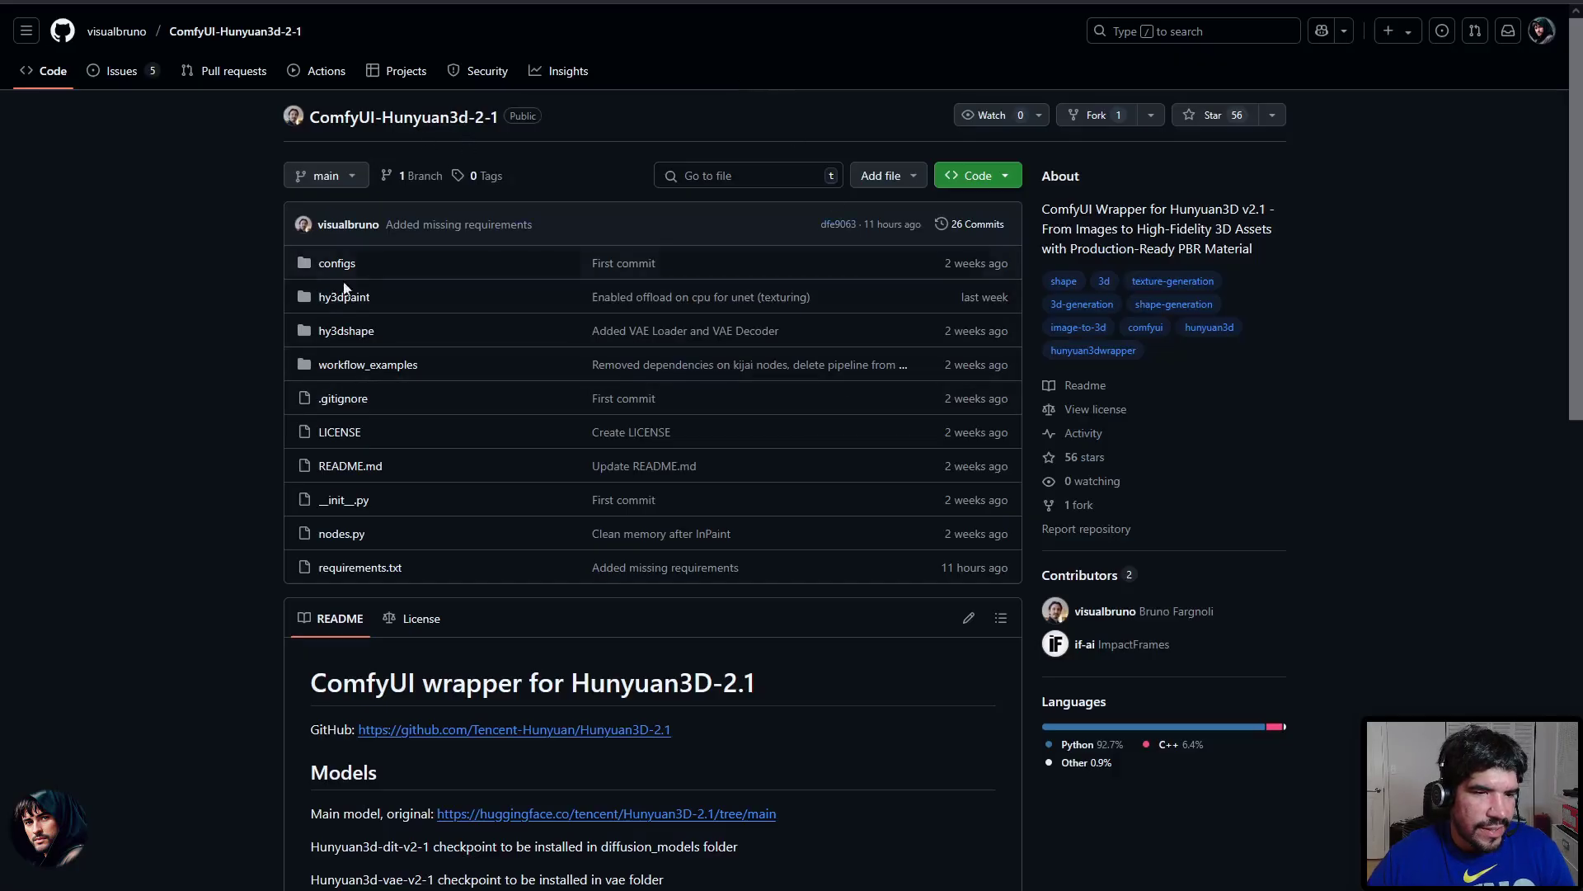
Switch to the ComfyUI-Hunyuan3d-2-1 GitHub page and review the README's model, installation and Xatlas upgrade instructions.
{"action": "scroll", "coordinate": [220, 430], "scroll_direction": "down", "scroll_amount": 6}
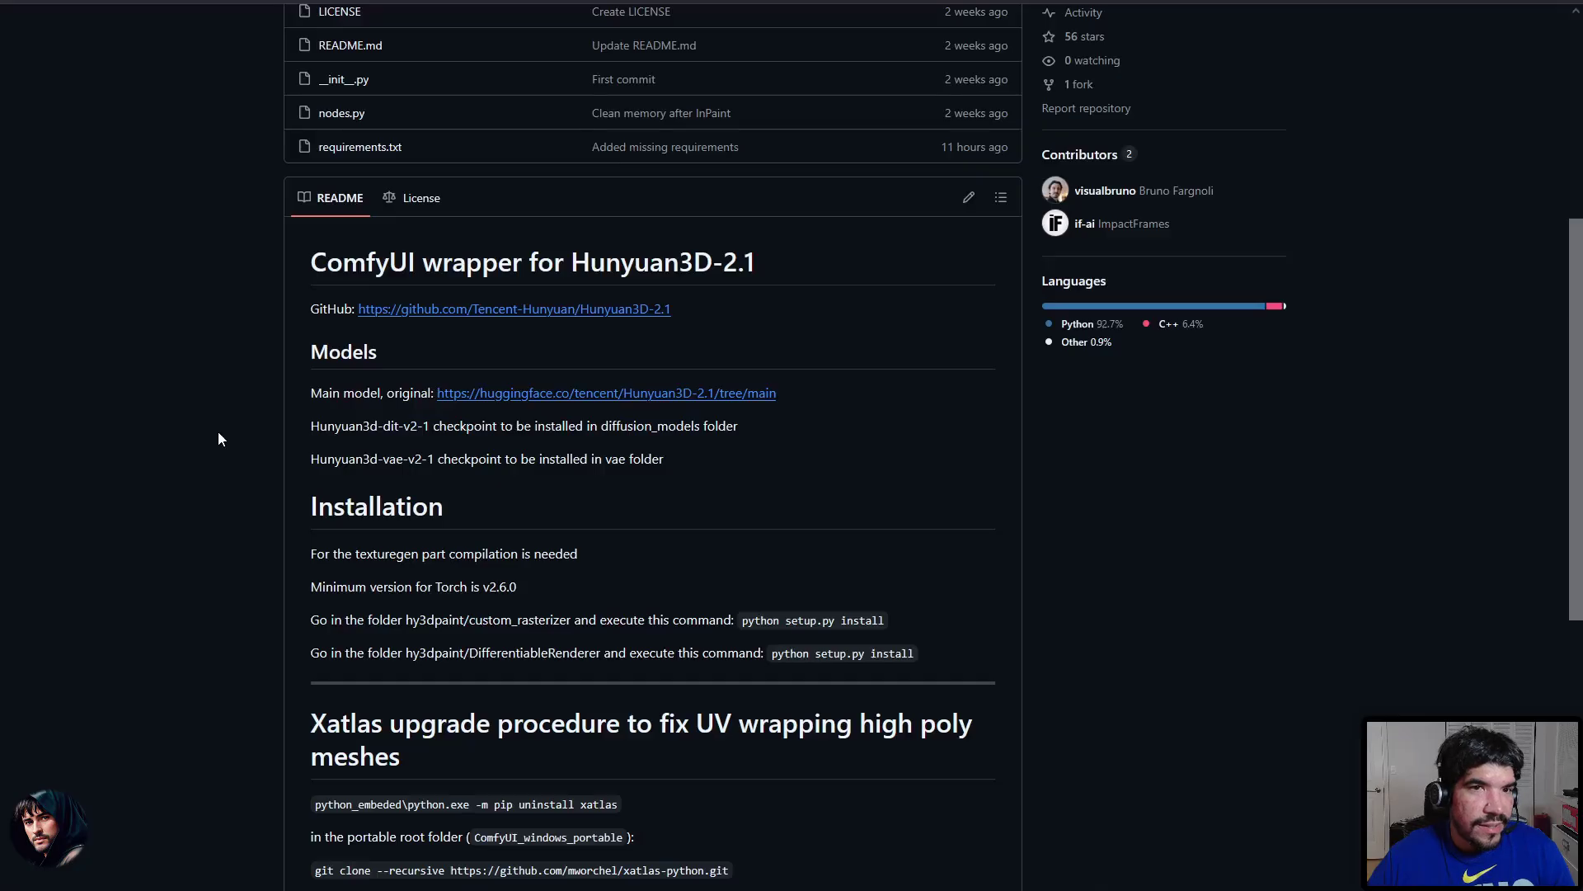
{"action": "scroll", "coordinate": [220, 430], "scroll_direction": "down", "scroll_amount": 5}
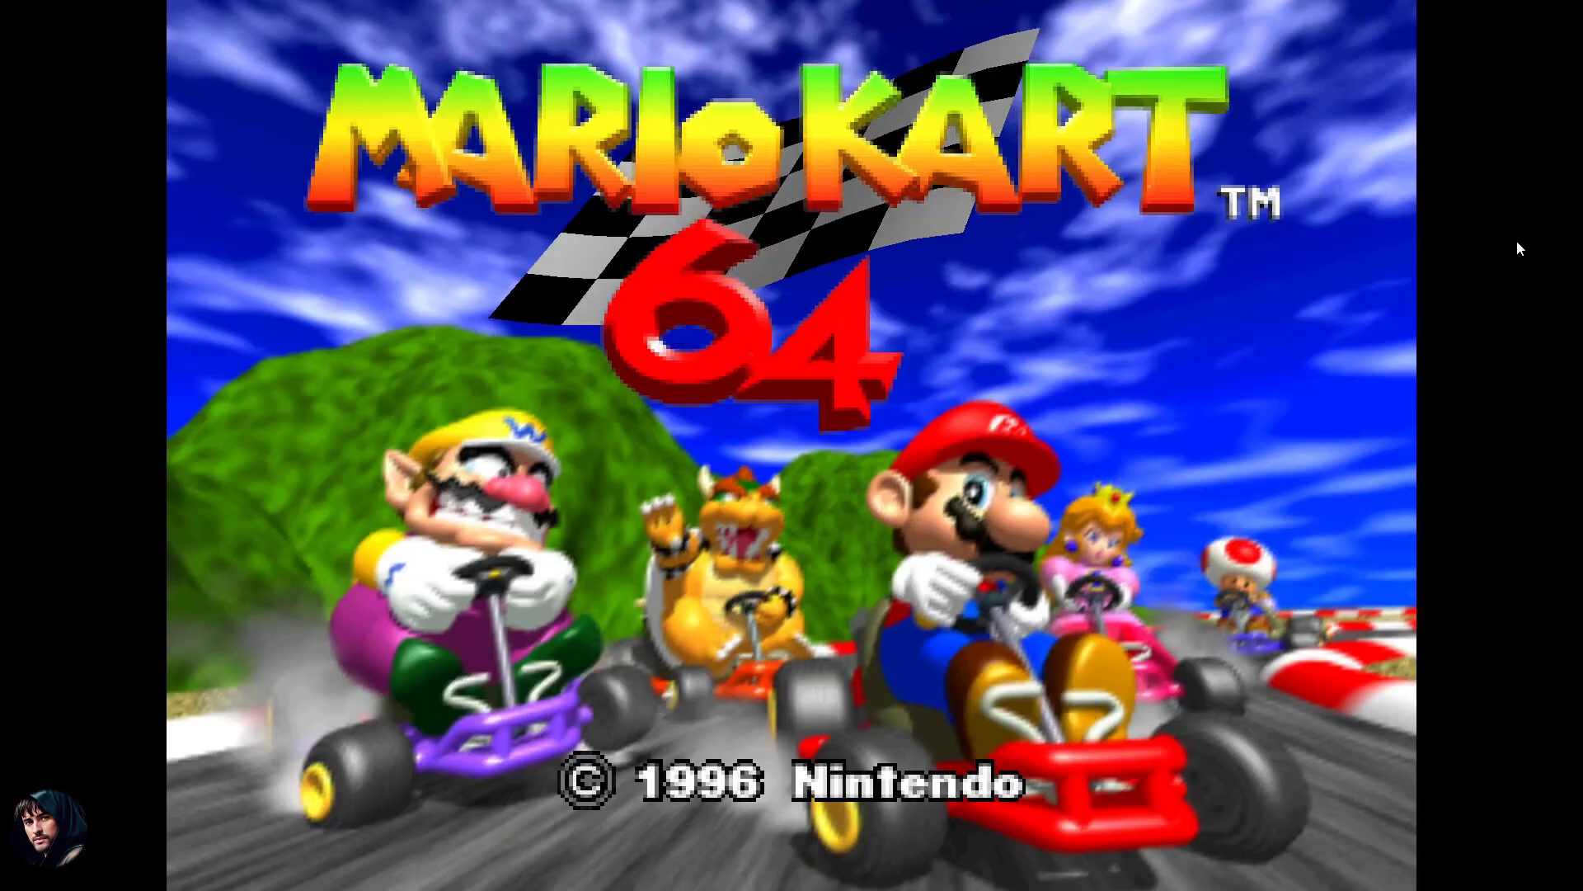
Switch to Mario Kart 64 and start a one-player Mario GP game at 150 cc.
{"action": "key", "text": "Return"}
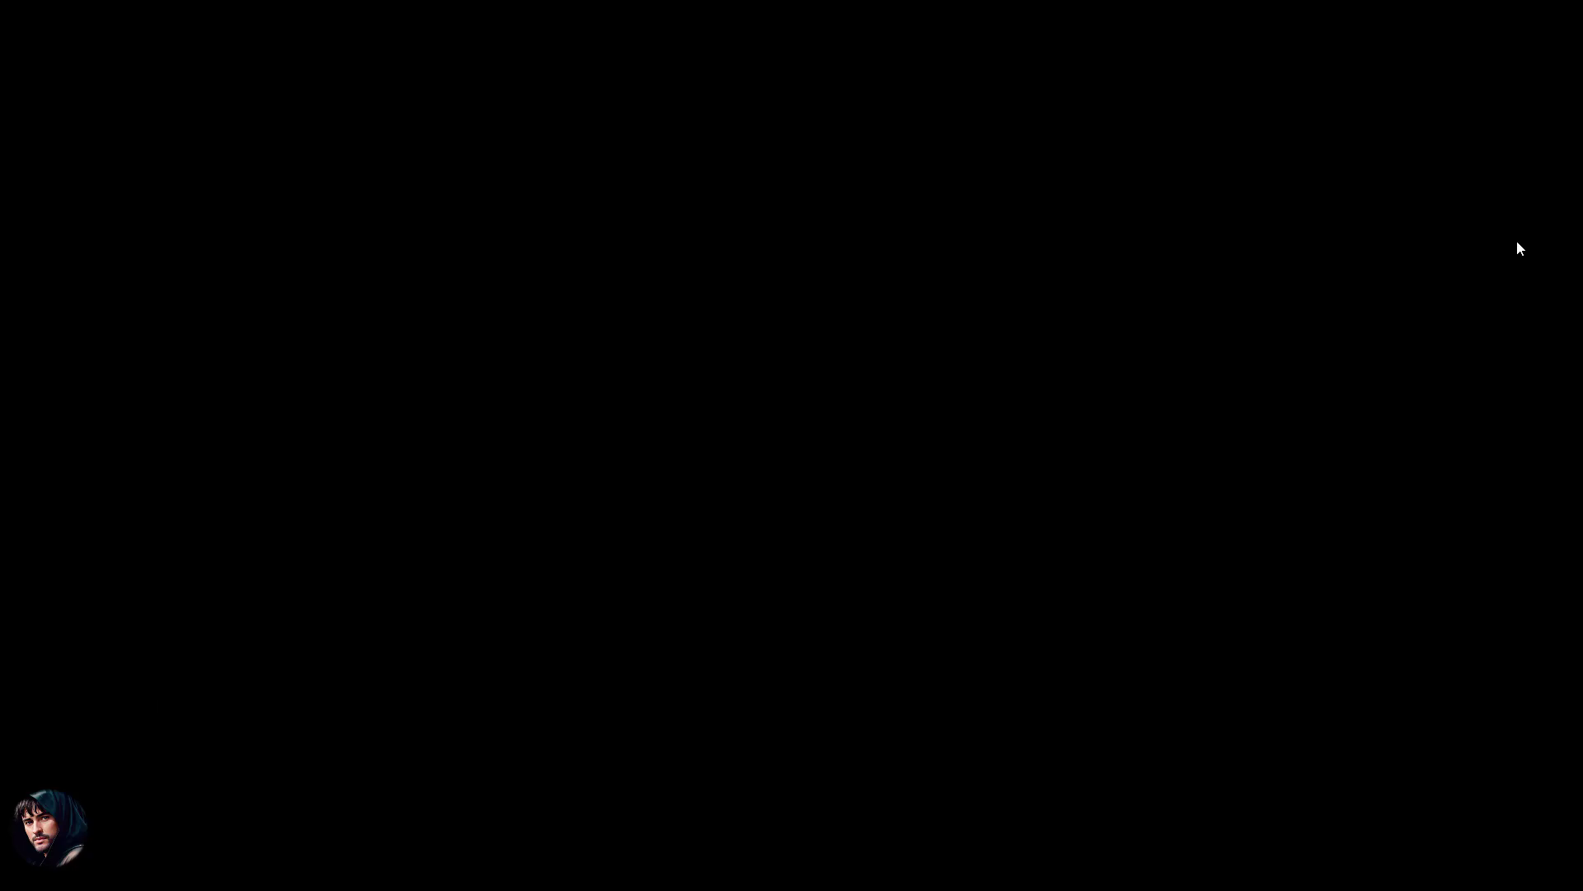
{"action": "key", "text": "Return"}
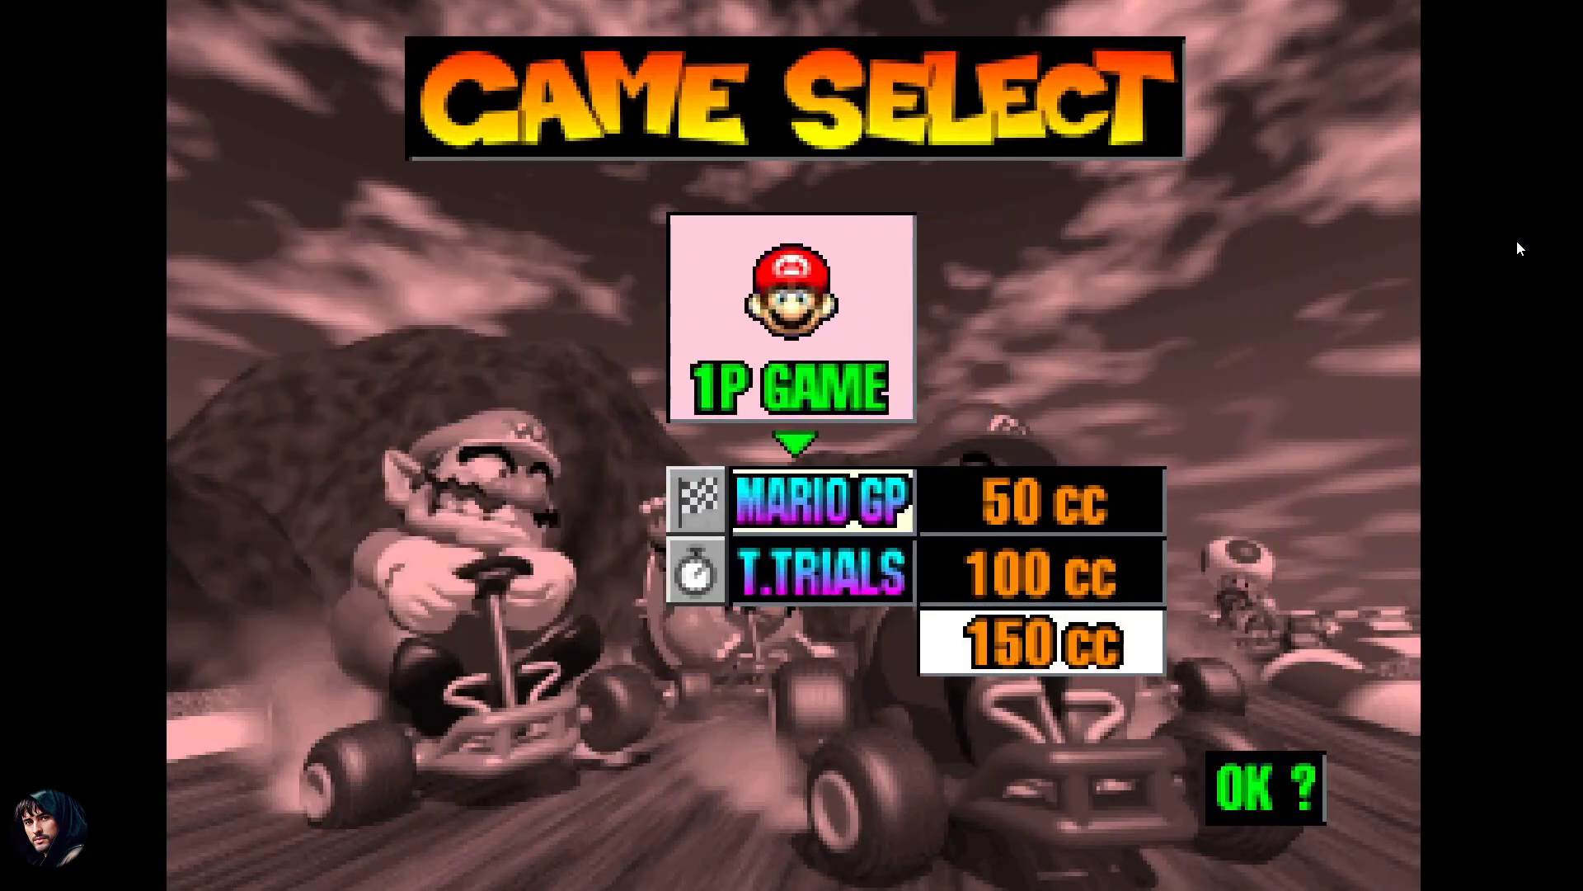
{"action": "key", "text": "Return"}
{"action": "key", "text": "Return"}
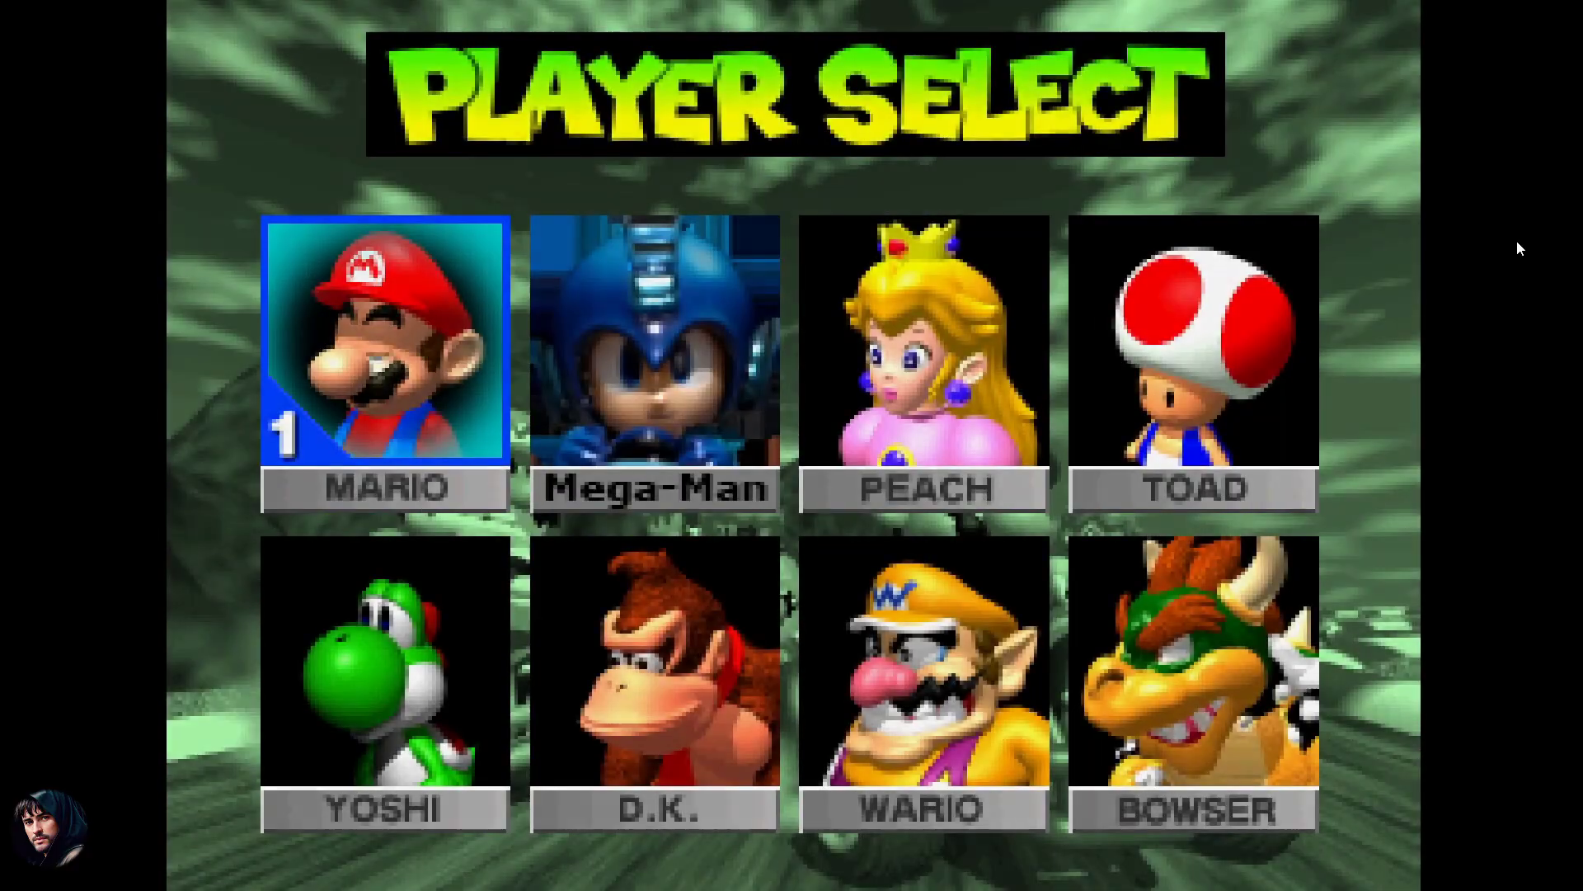
Choose Mega-Man as the racer and start the Mushroom Cup at Luigi Raceway.
{"action": "key", "text": "Right"}
{"action": "key", "text": "Return"}
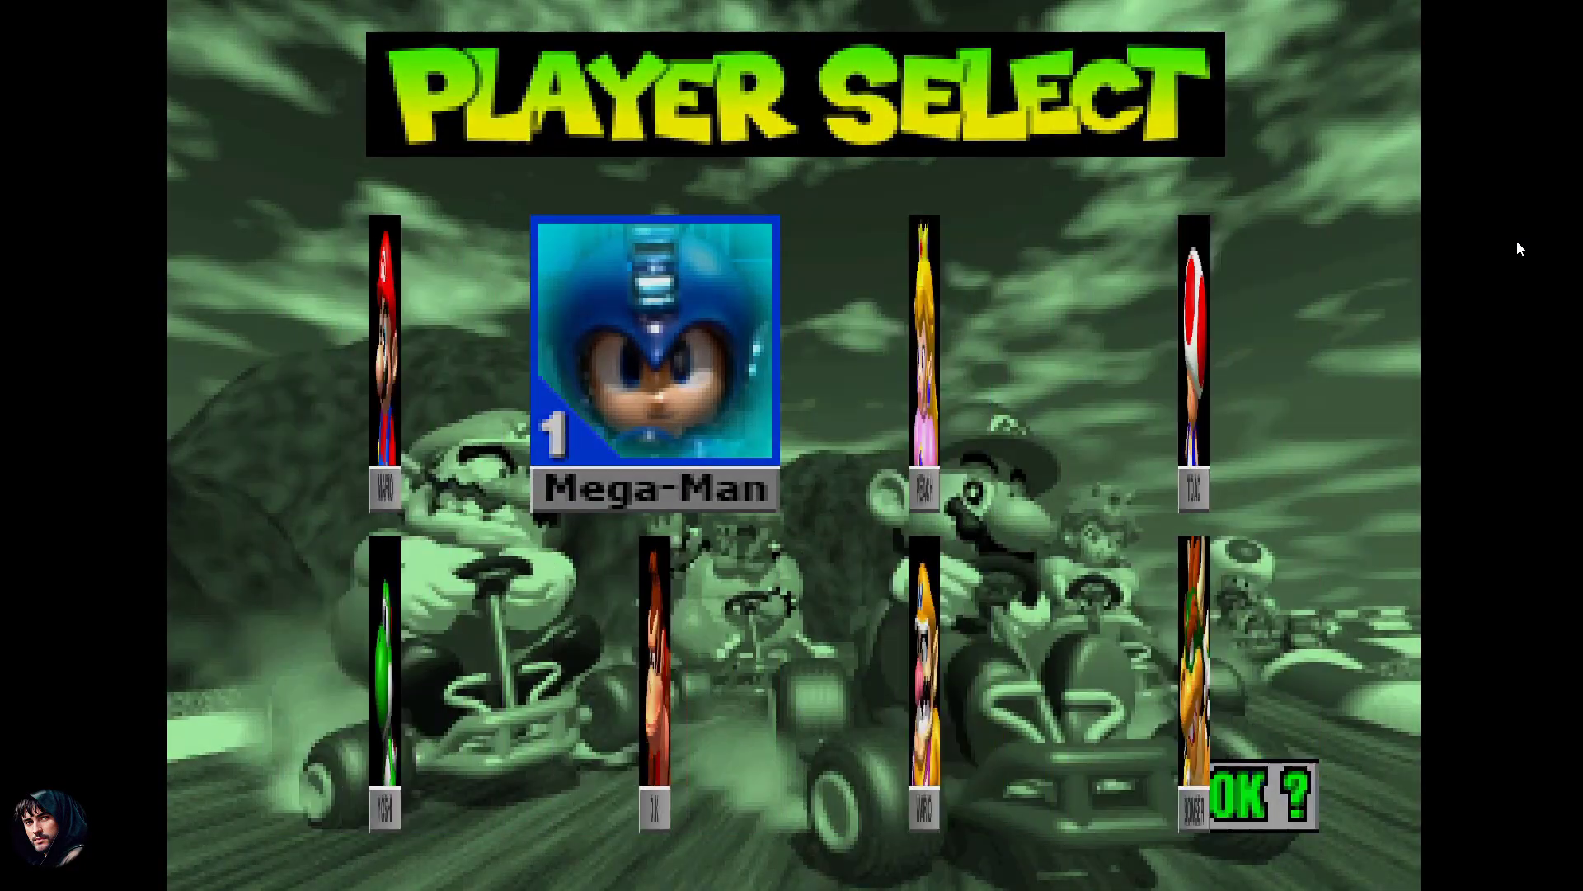
{"action": "key", "text": "Return"}
{"action": "key", "text": "Return"}
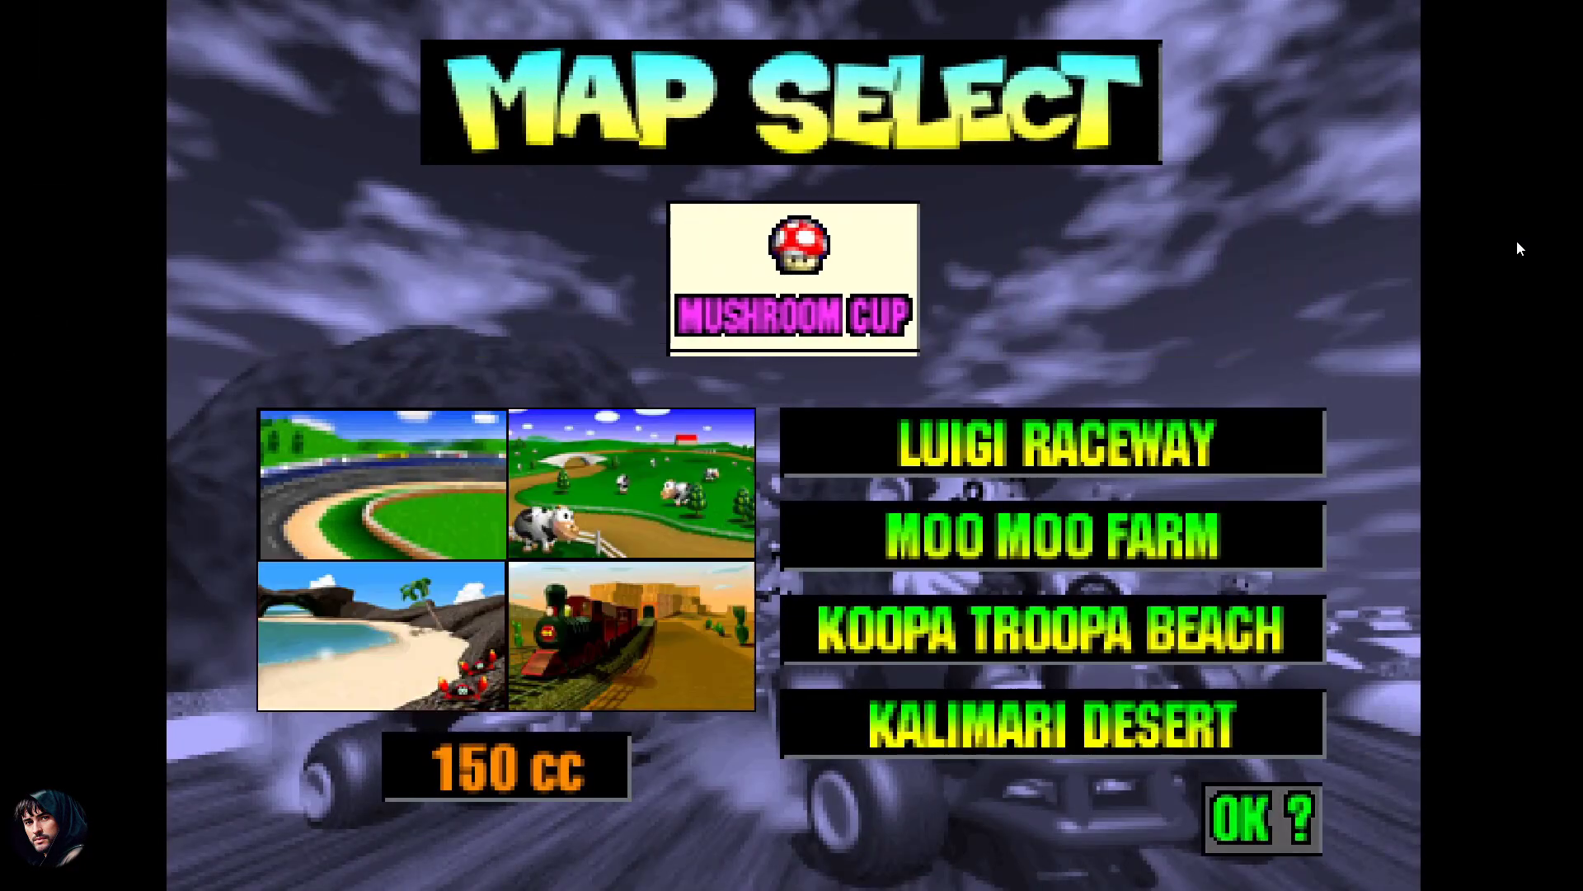
{"action": "key", "text": "Return"}
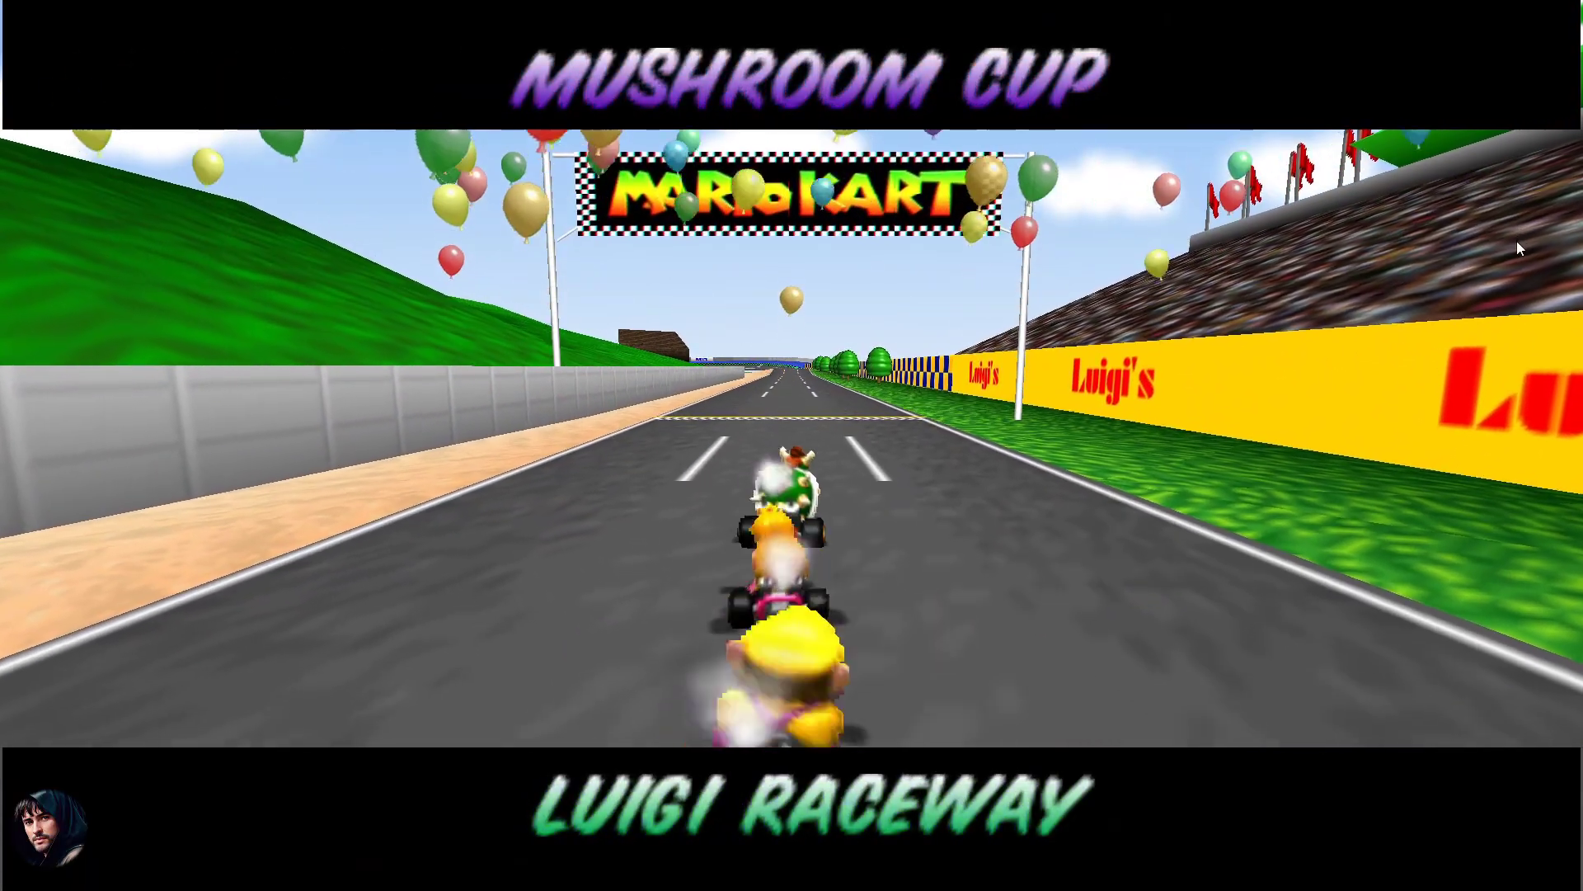